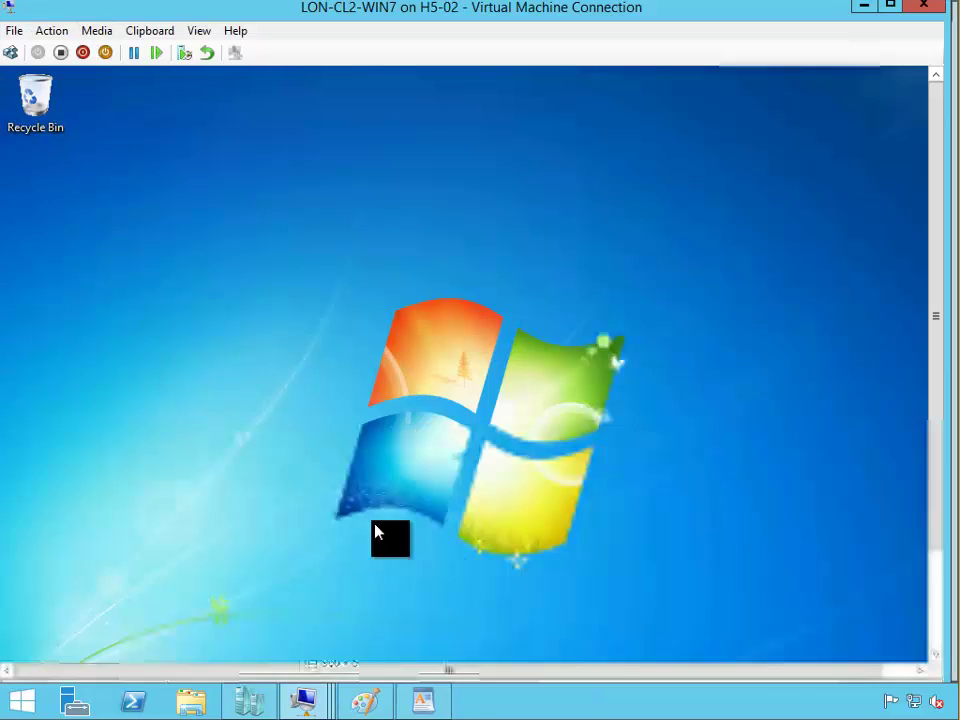
- Show the LON-CL2-WIN7 virtual machine full screen and save the white cliffs picture from the United Kingdom set as its desktop background
double_click(391, 9)
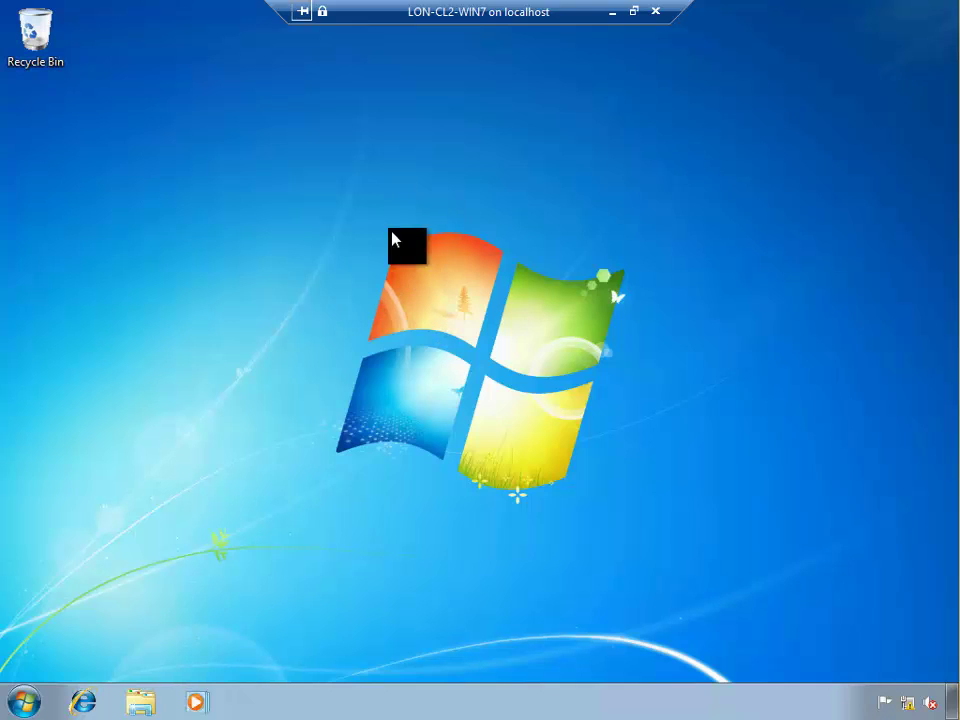
right_click(275, 242)
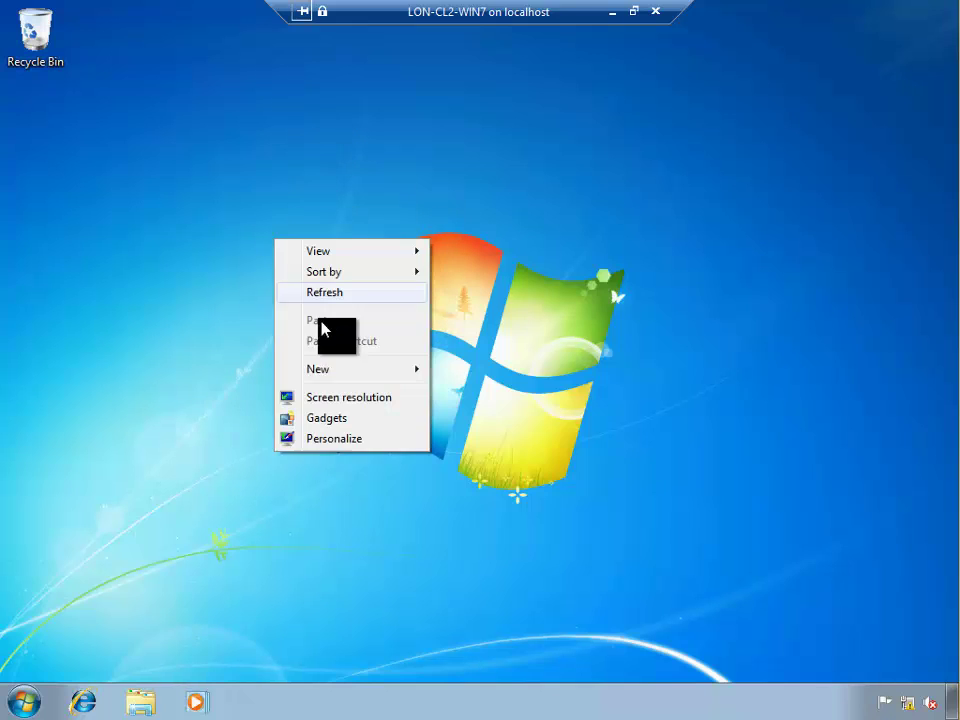
left_click(340, 439)
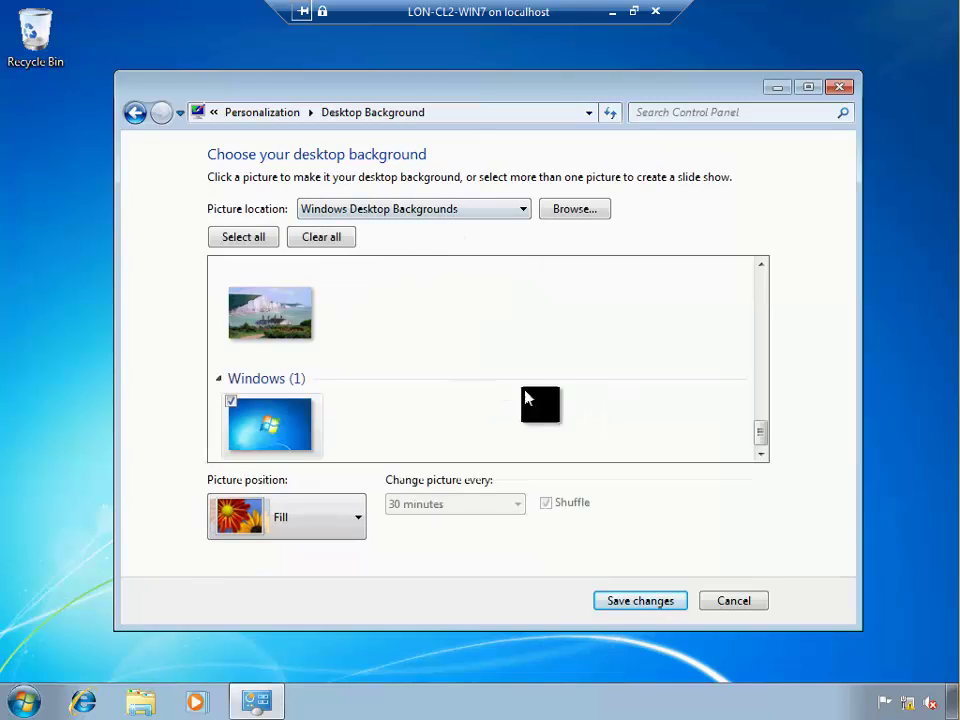
scroll(505, 395, "up", 2)
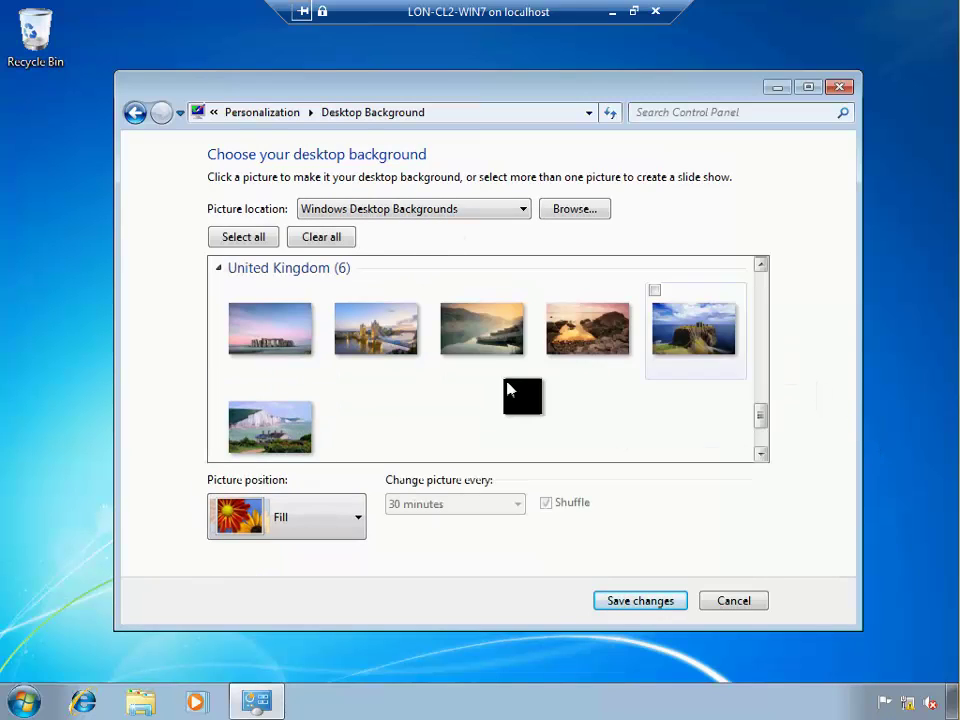
left_click(268, 440)
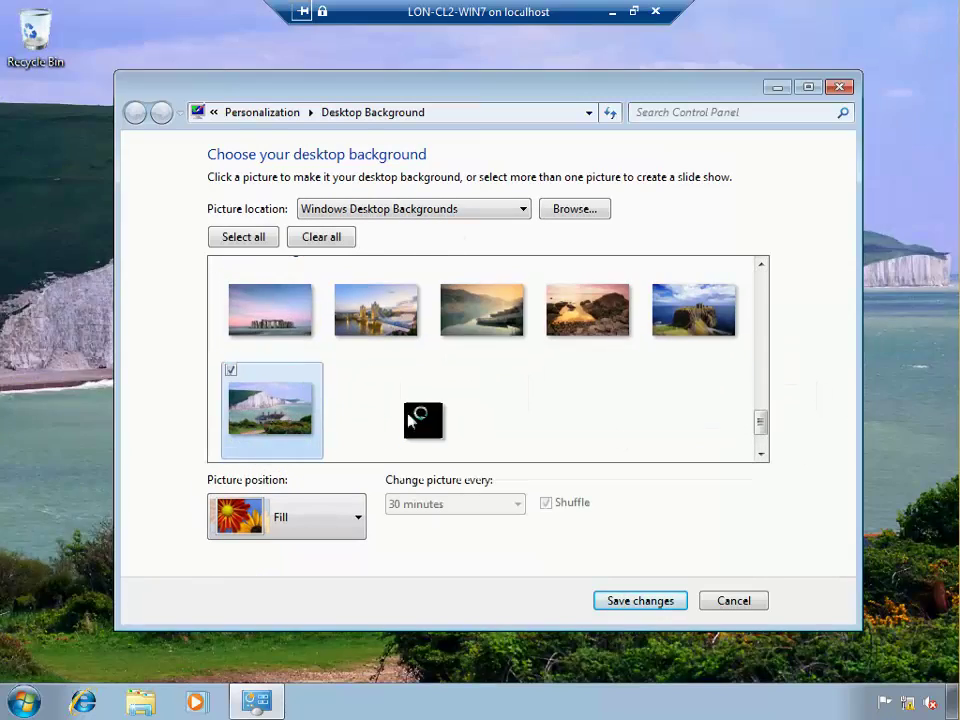
left_click(640, 600)
left_click(838, 88)
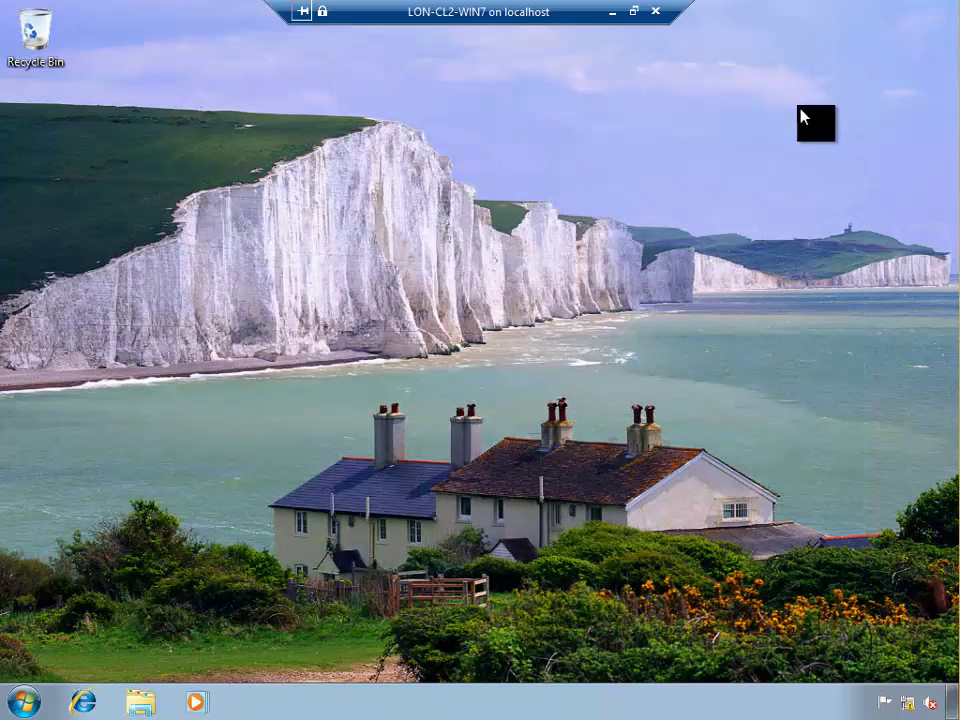
- Create a new folder named "test" on the desktop
right_click(264, 234)
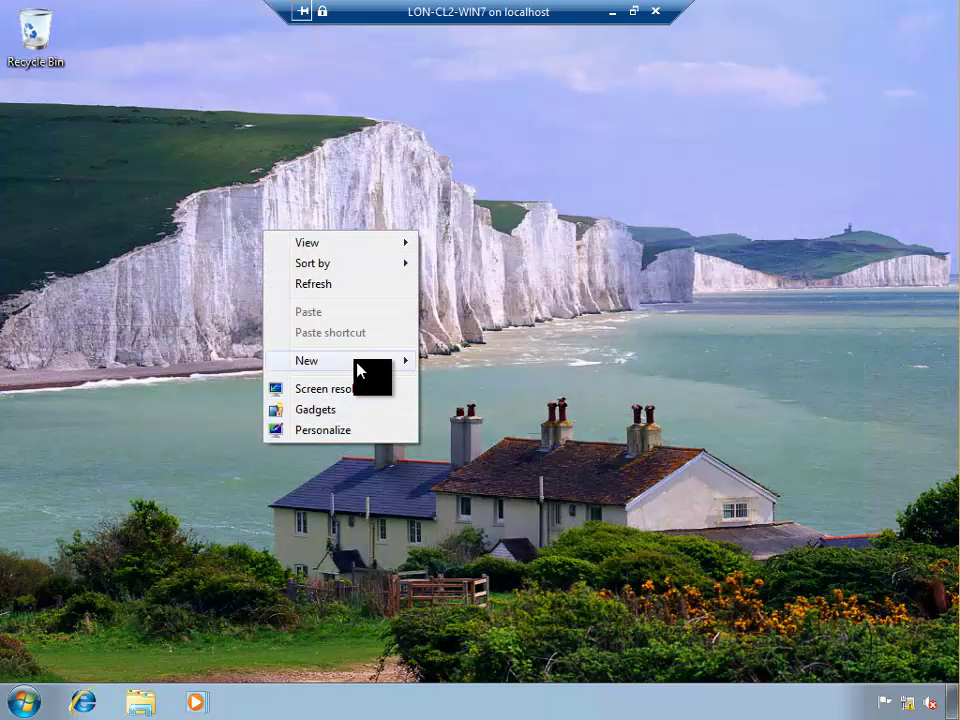
mouse_move(357, 366)
left_click(491, 369)
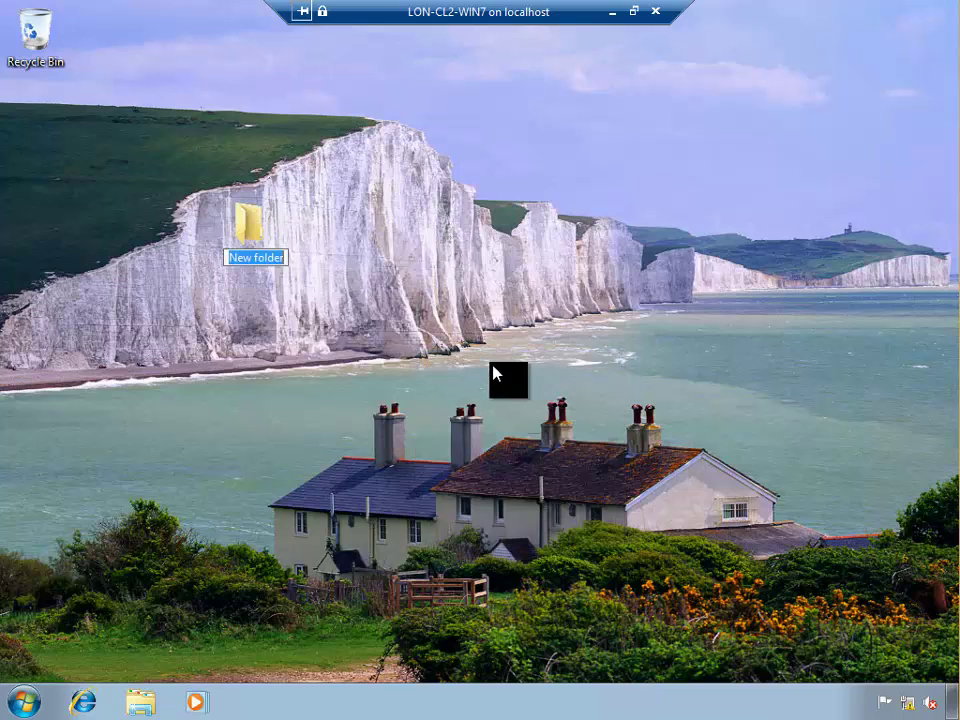
type("tEST")
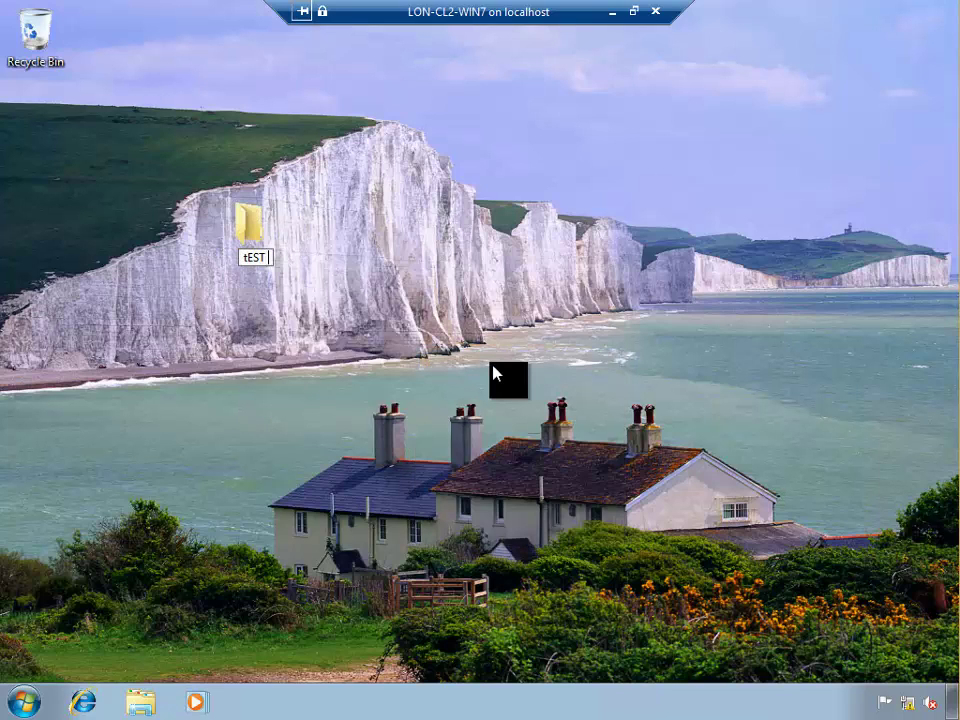
key("BackSpace")
key("BackSpace")
key("BackSpace")
key("BackSpace")
type("test")
key("Return")
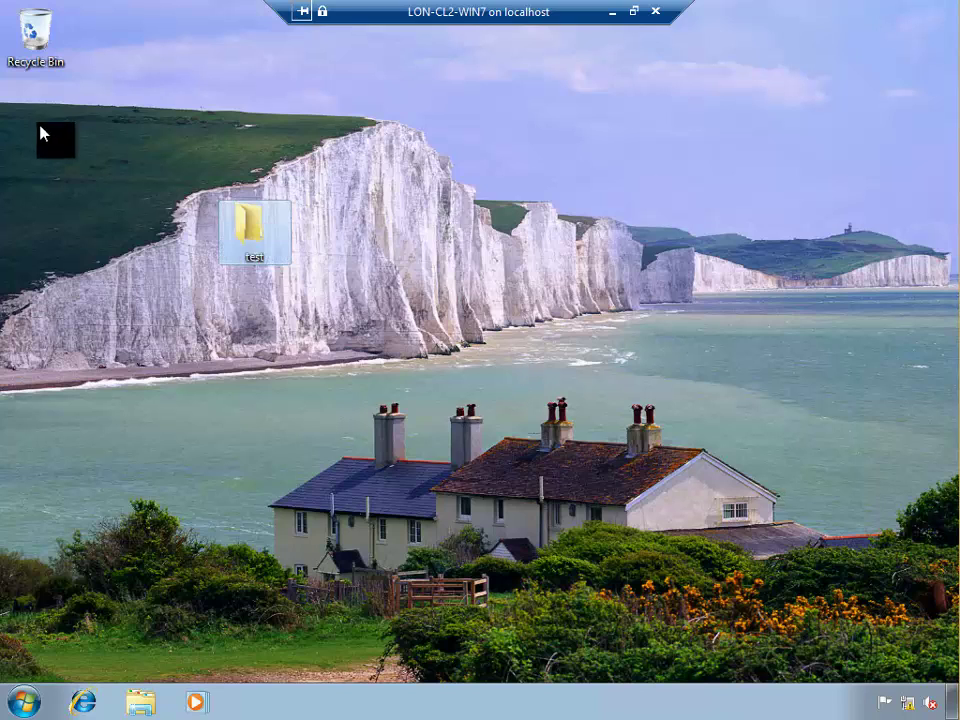
- Create a text document named "Policy" on the desktop and place it below the test folder
right_click(124, 230)
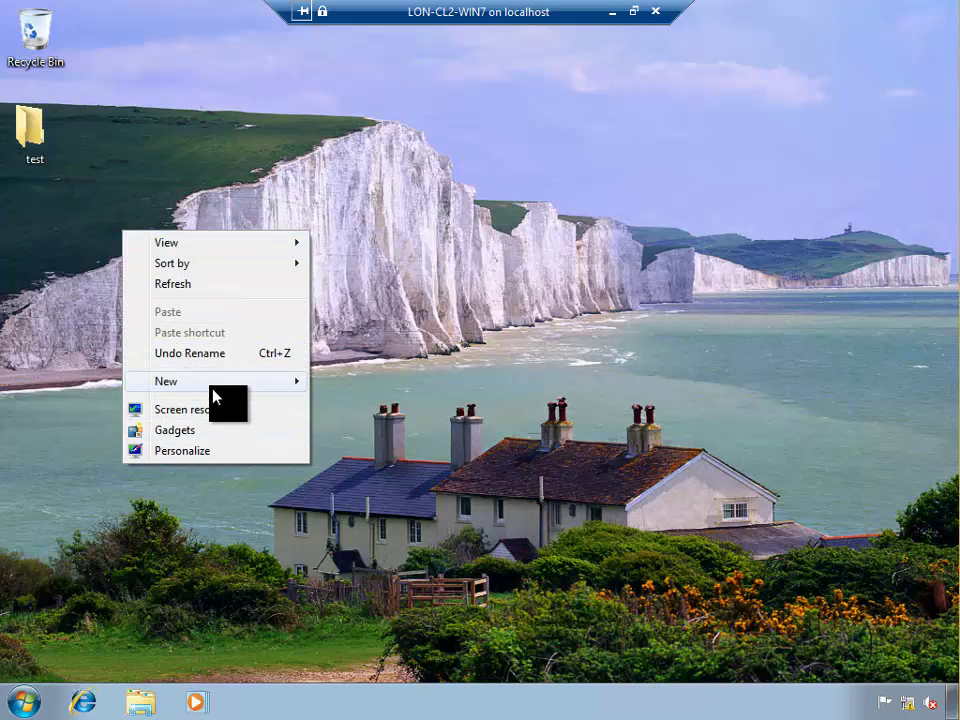
mouse_move(213, 383)
left_click(350, 512)
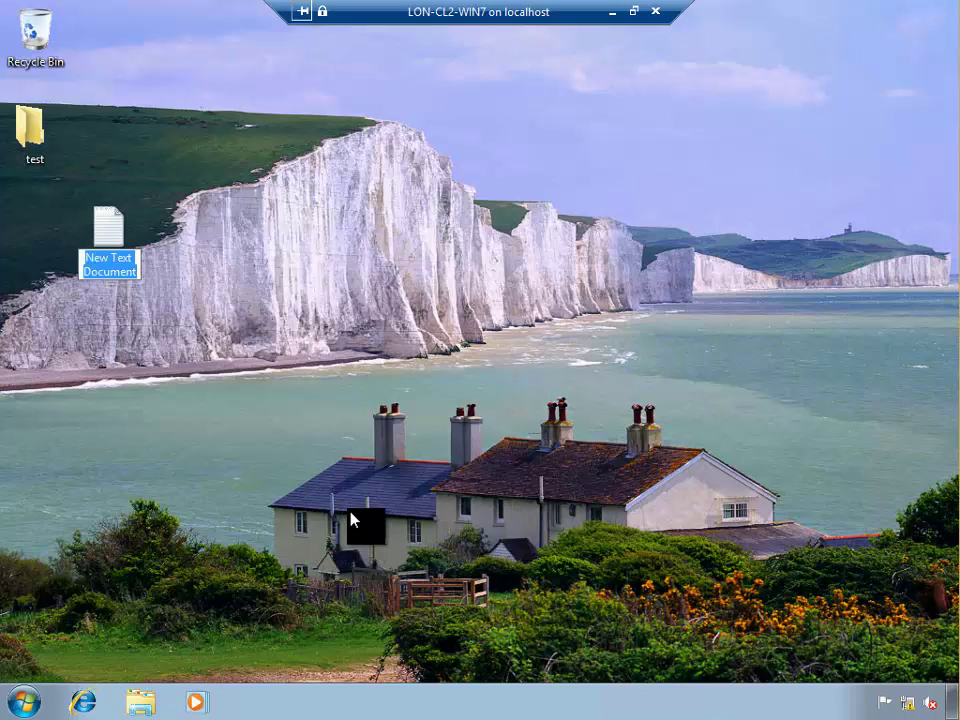
type("Policy")
key("Return")
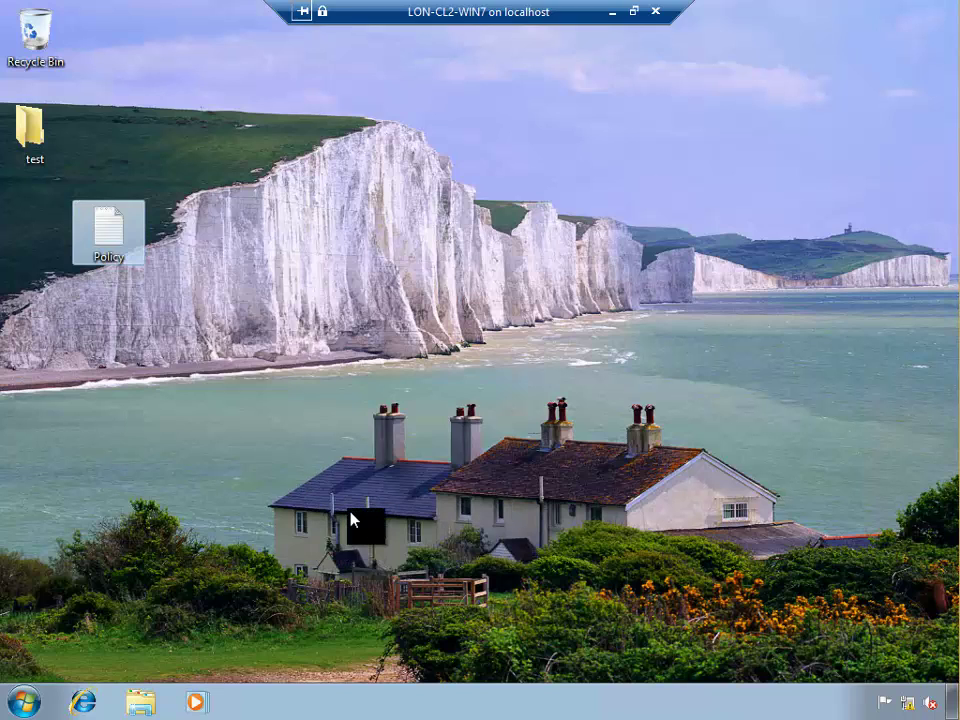
left_click_drag(131, 253, 60, 222)
- Add a Calculator shortcut to the desktop and place it in the upper-right corner
left_click(28, 702)
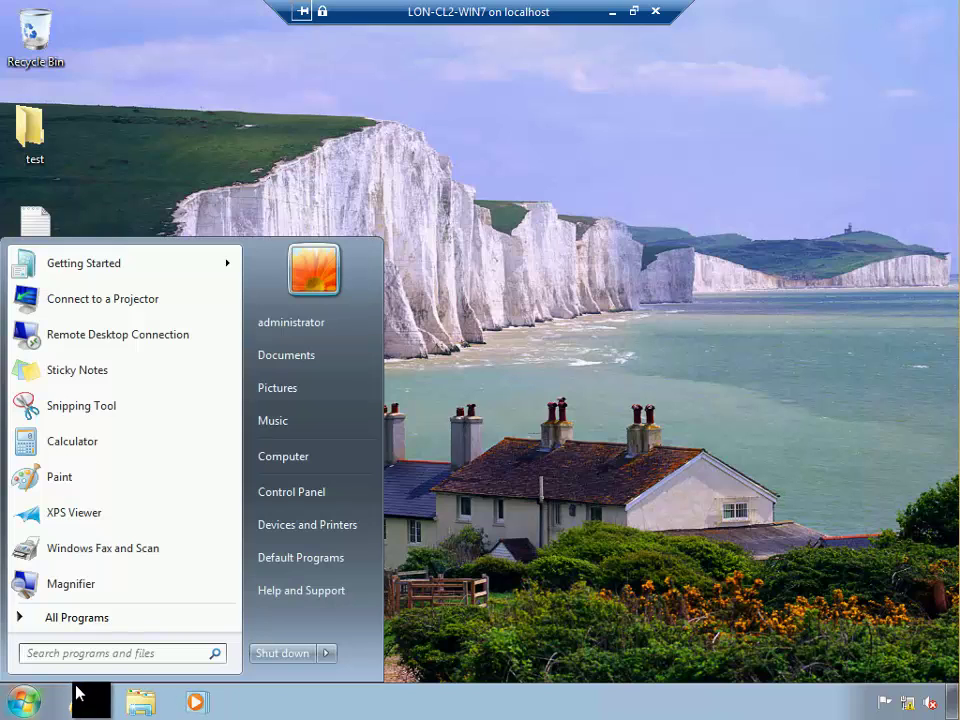
right_click(76, 441)
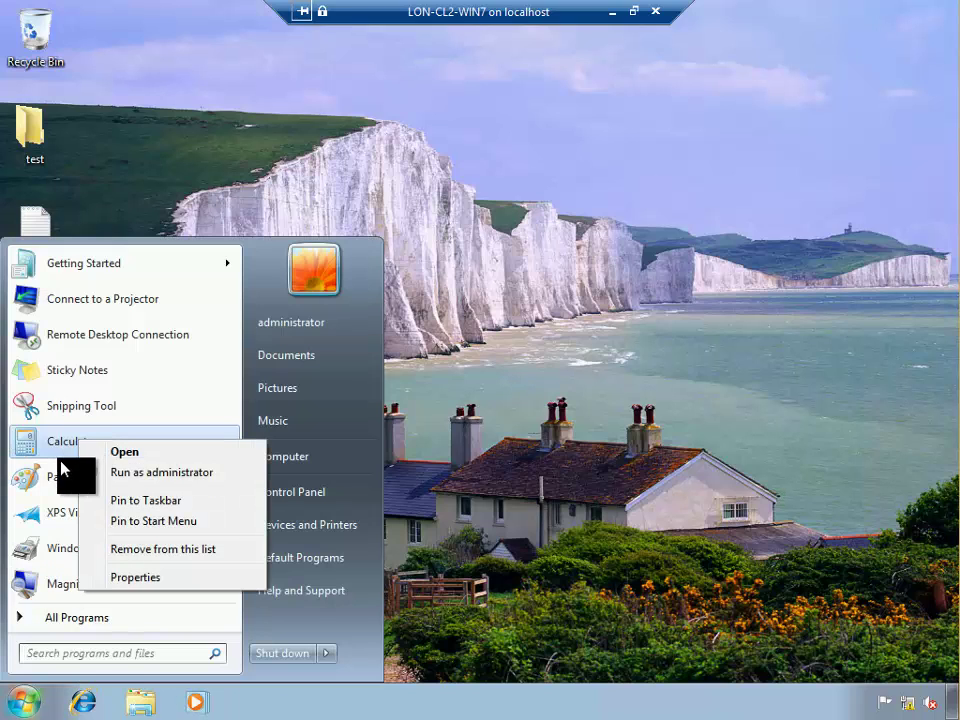
left_click_drag(60, 450, 520, 376)
left_click_drag(478, 124, 892, 46)
left_click(846, 290)
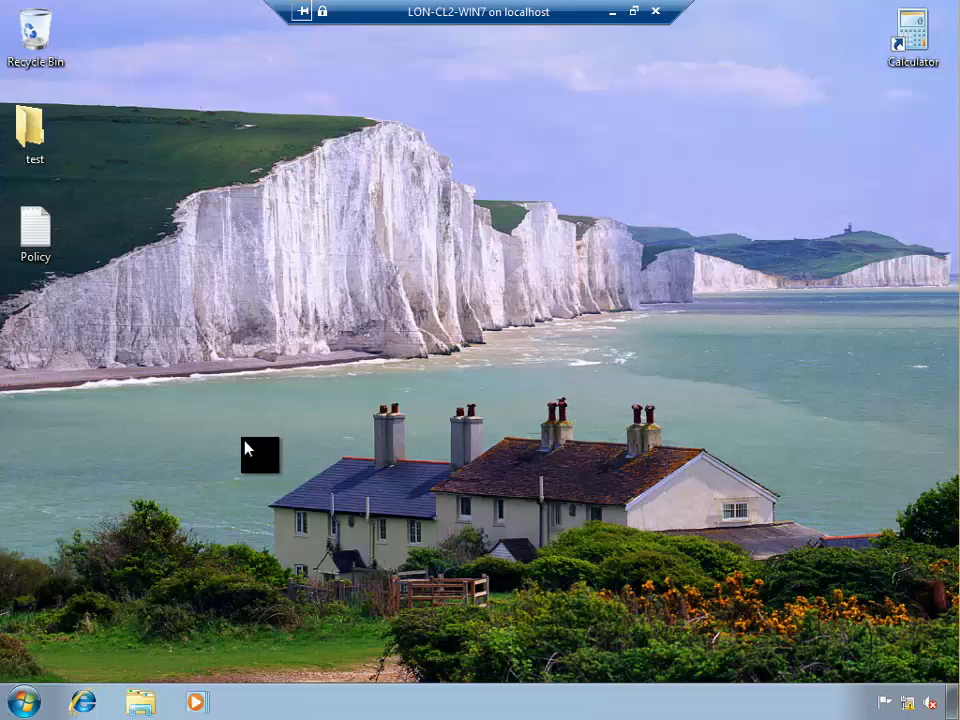
- Find cmd and run it as administrator
left_click(24, 702)
left_click(78, 655)
type("cmd")
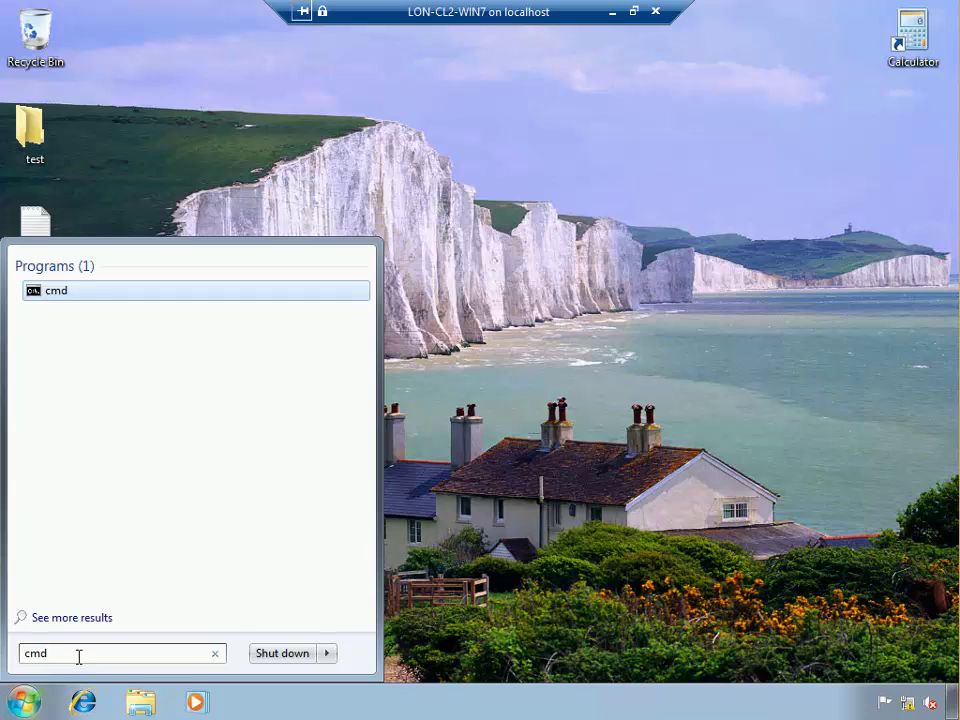
right_click(54, 291)
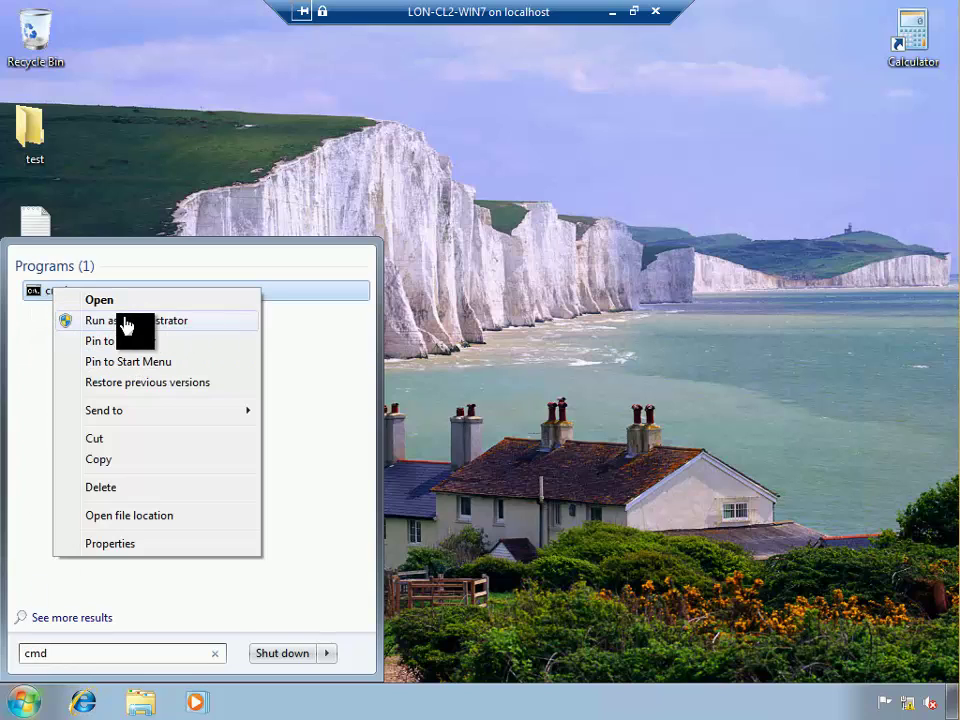
left_click(124, 322)
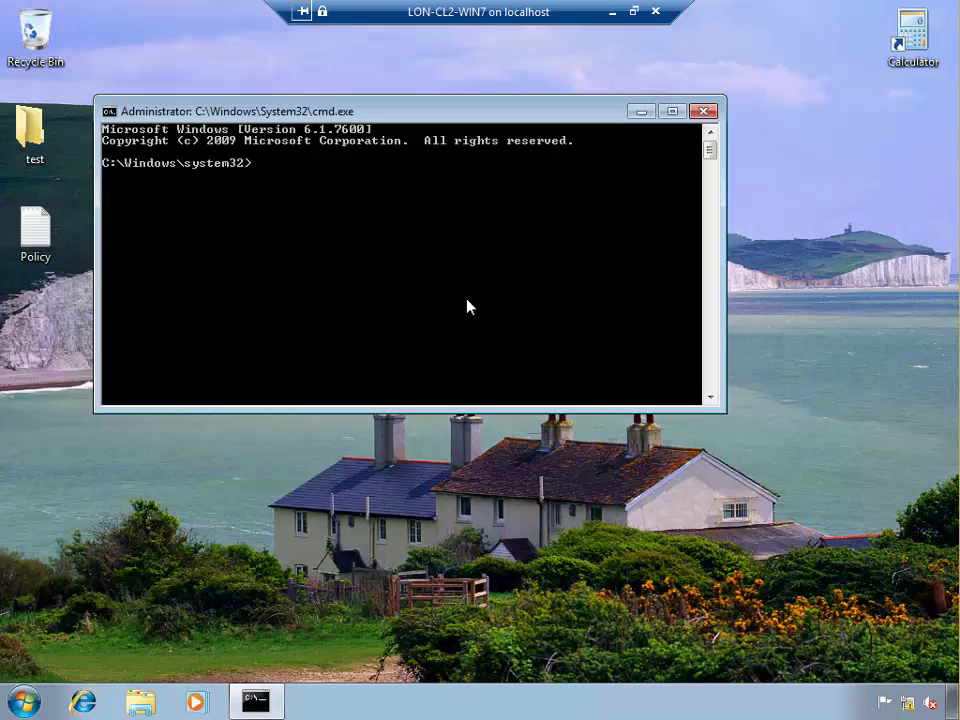
right_click(176, 172)
left_click(206, 183)
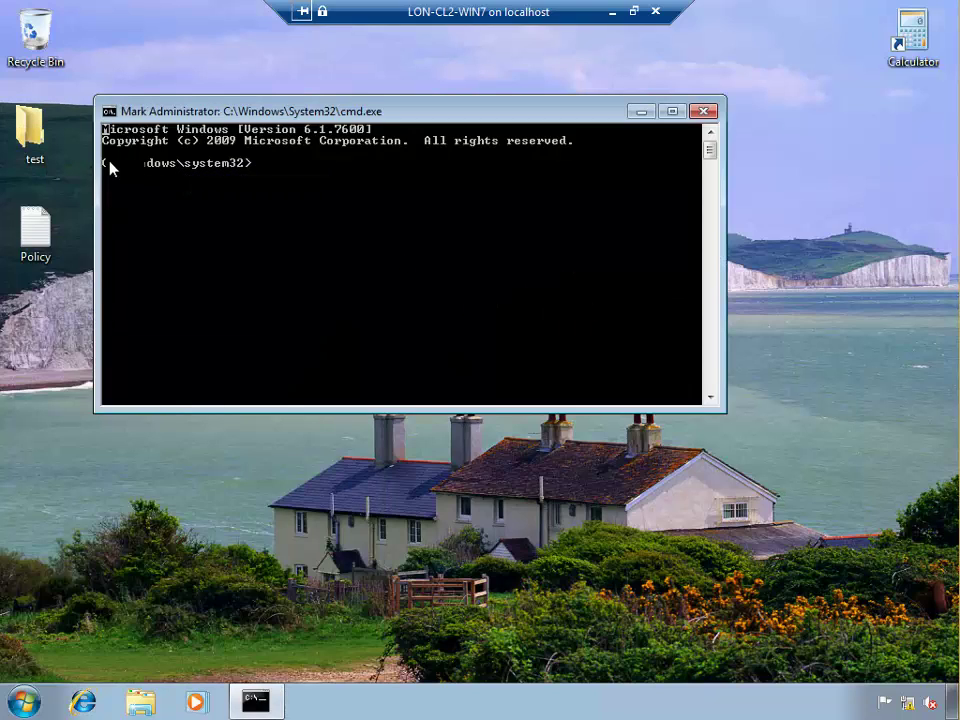
left_click_drag(107, 167, 113, 168)
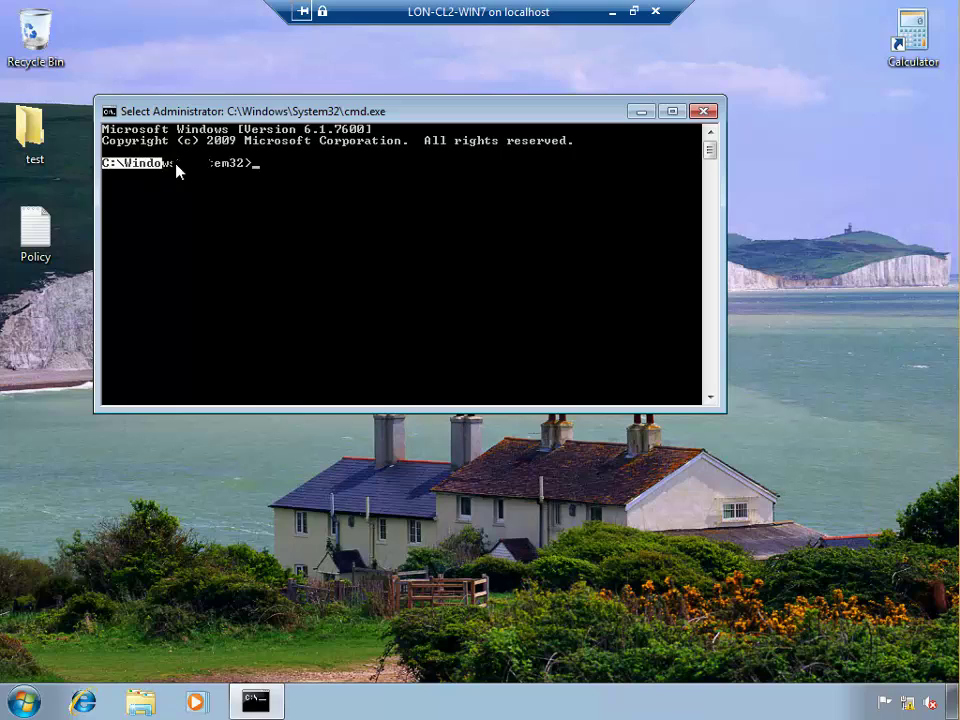
left_click_drag(178, 172, 266, 171)
left_click(285, 163)
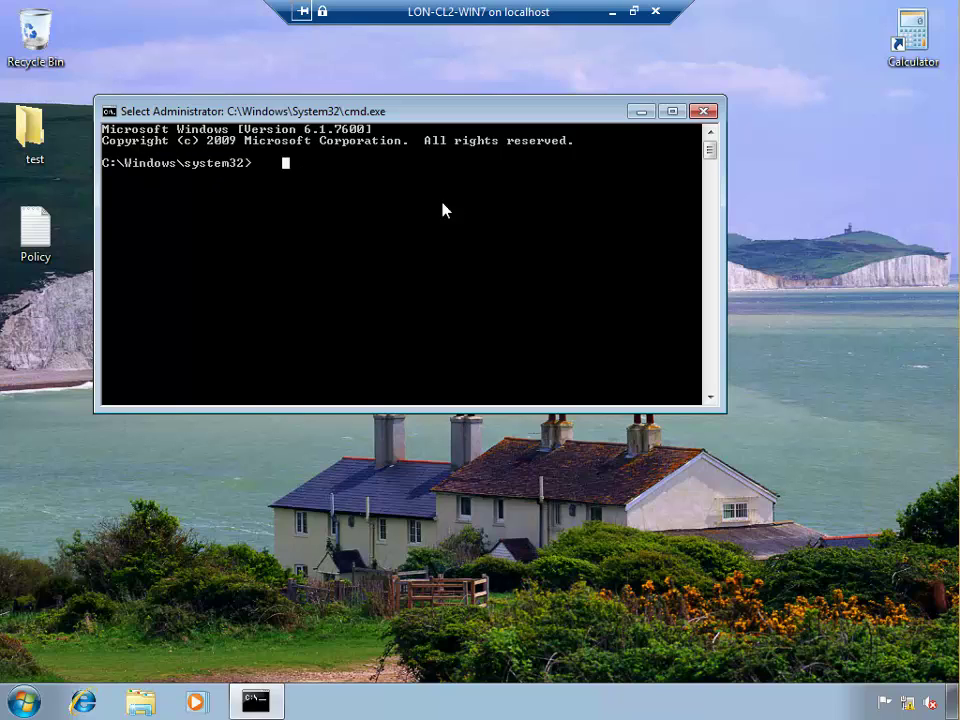
- Change to the sysprep directory at the command prompt and run sysprep
type("cd")
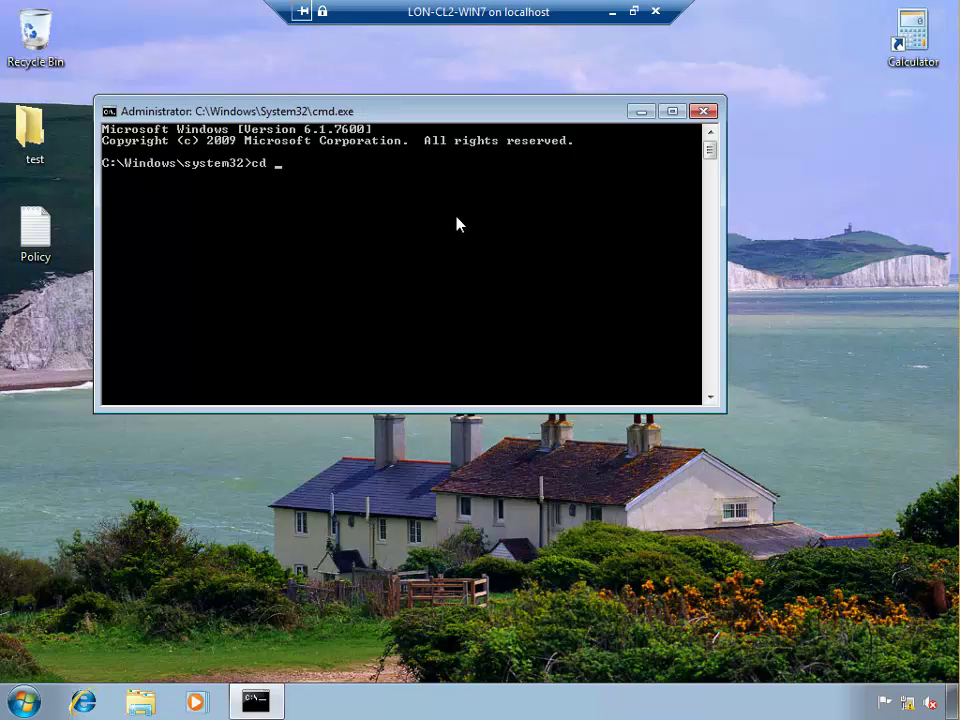
type(" sysprep")
key("Return")
type("sysprep")
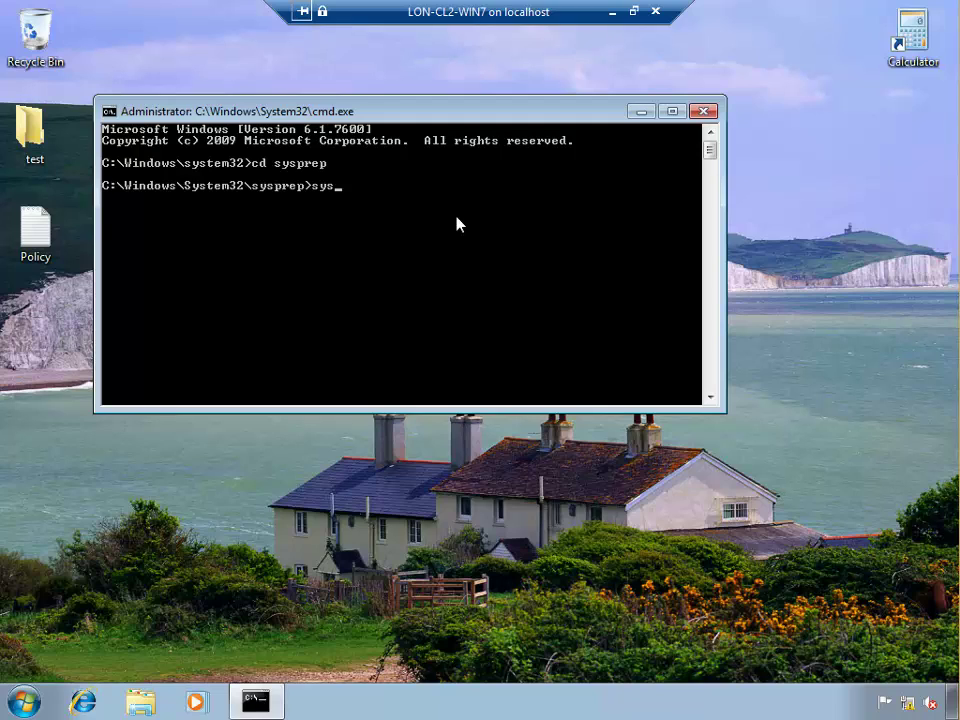
key("Return")
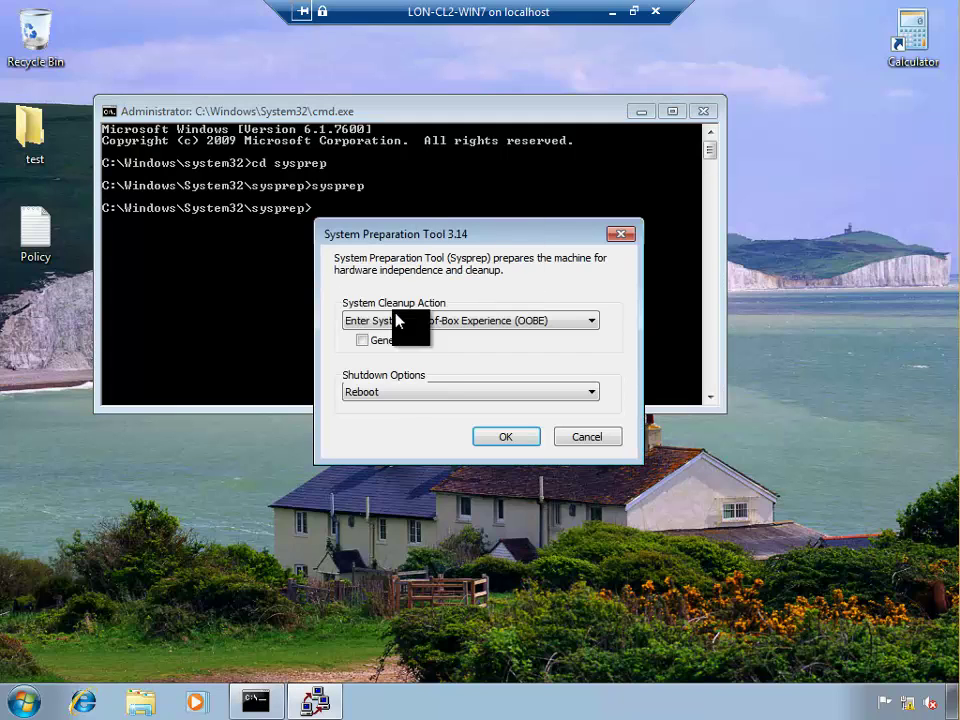
- Configure Sysprep to enter the System Out-of-Box Experience (OOBE) with Generalize enabled and Shutdown as the shutdown option
left_click_drag(396, 210, 394, 199)
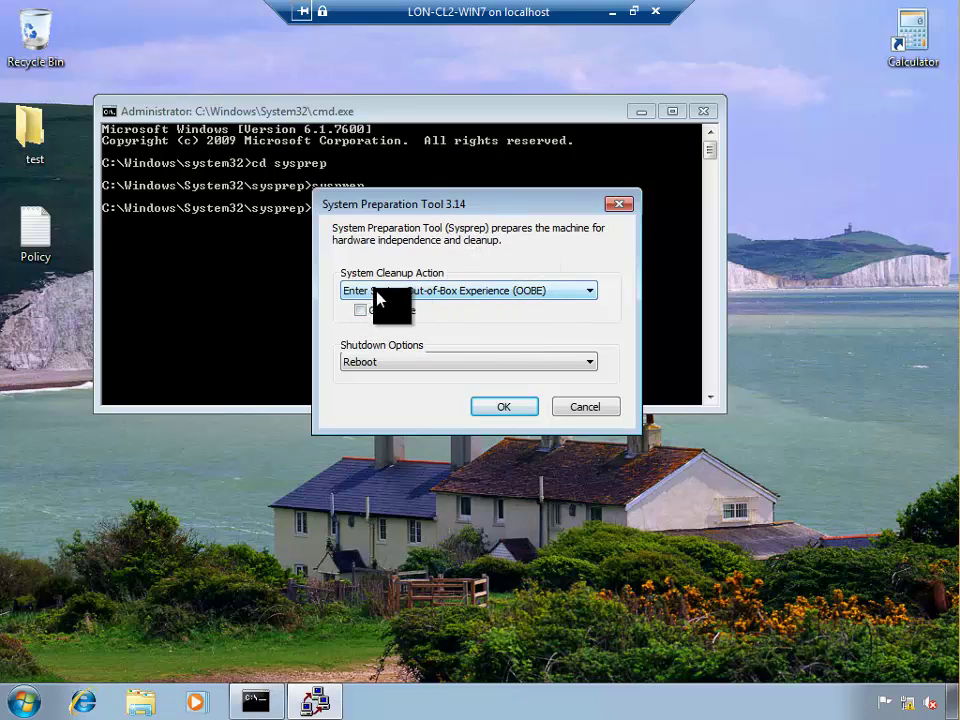
left_click(410, 290)
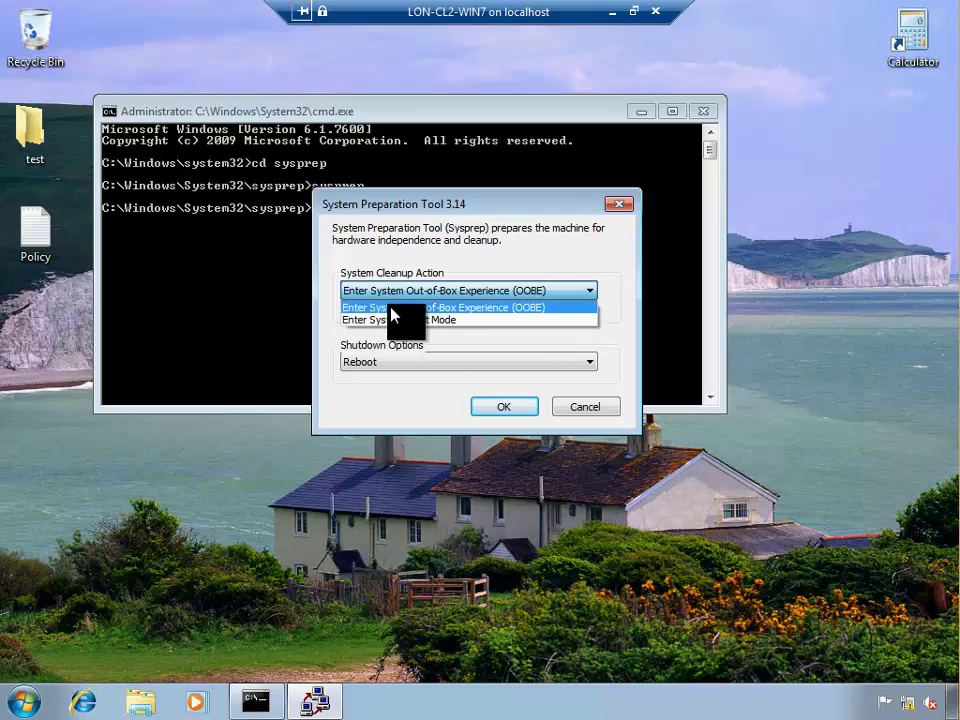
left_click(497, 308)
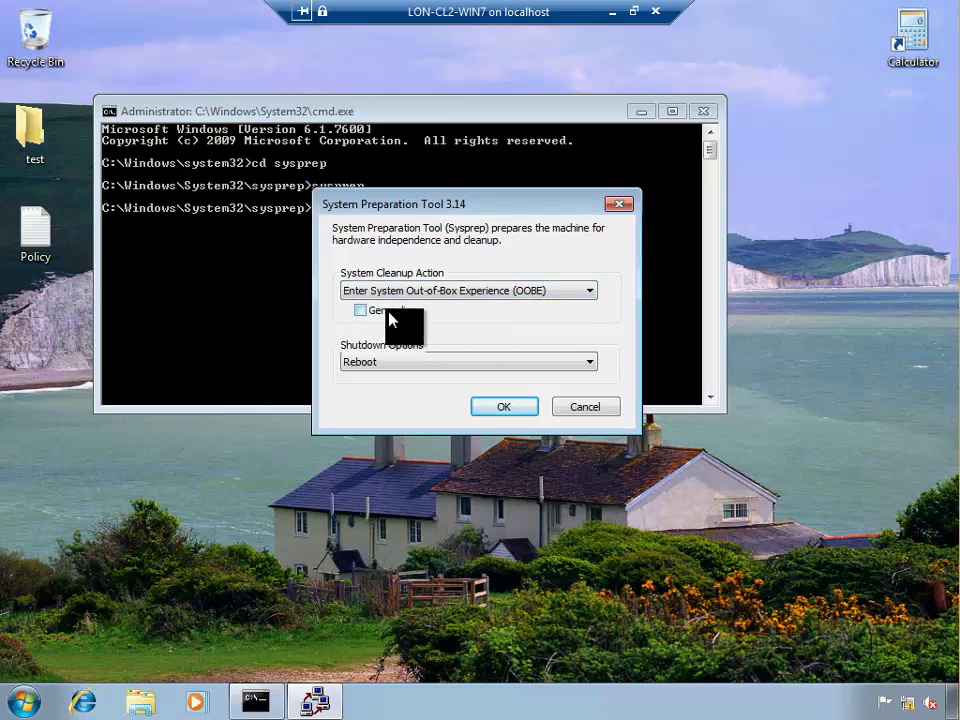
left_click(362, 311)
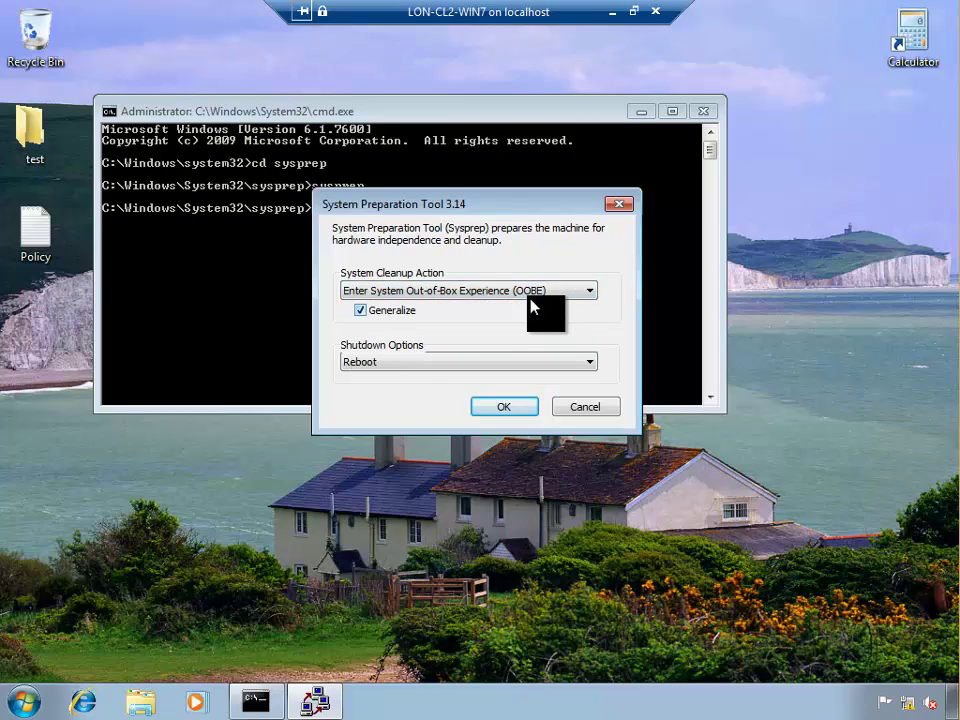
left_click(392, 364)
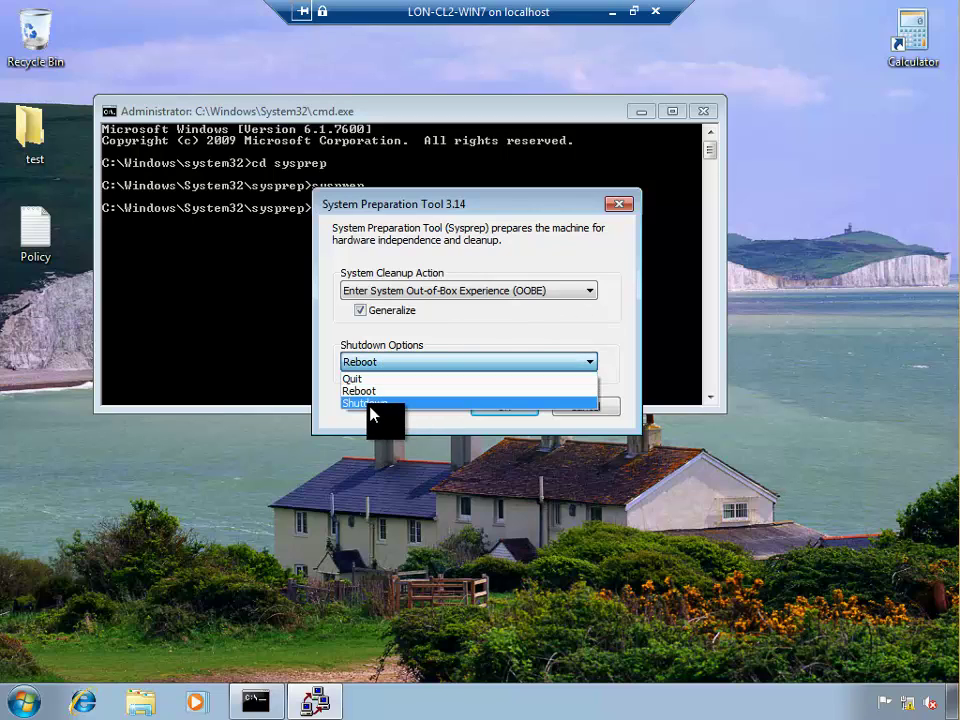
left_click(371, 403)
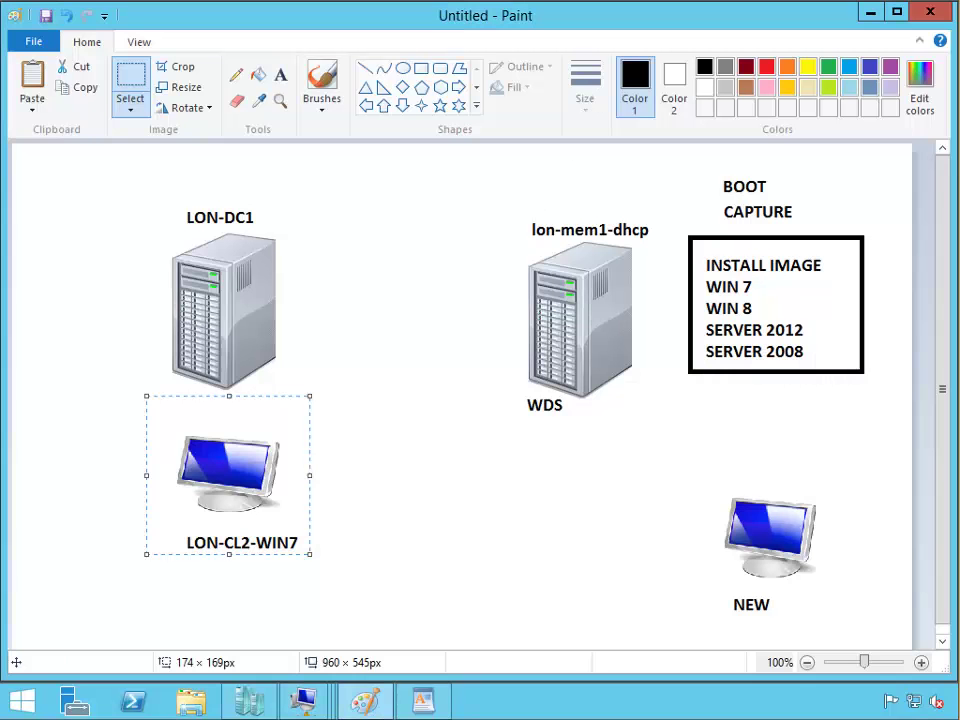
- Switch to the Paint diagram and start a text note headed "syprep" beside the LON-CL2-WIN7 computer
left_click(613, 12)
left_click(372, 585)
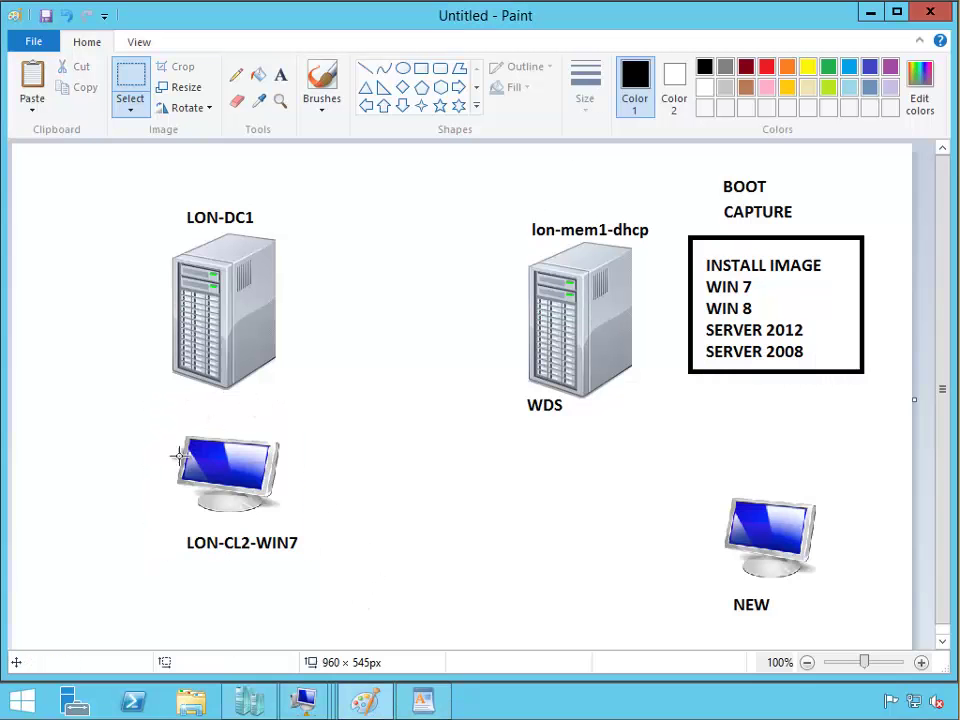
left_click(282, 76)
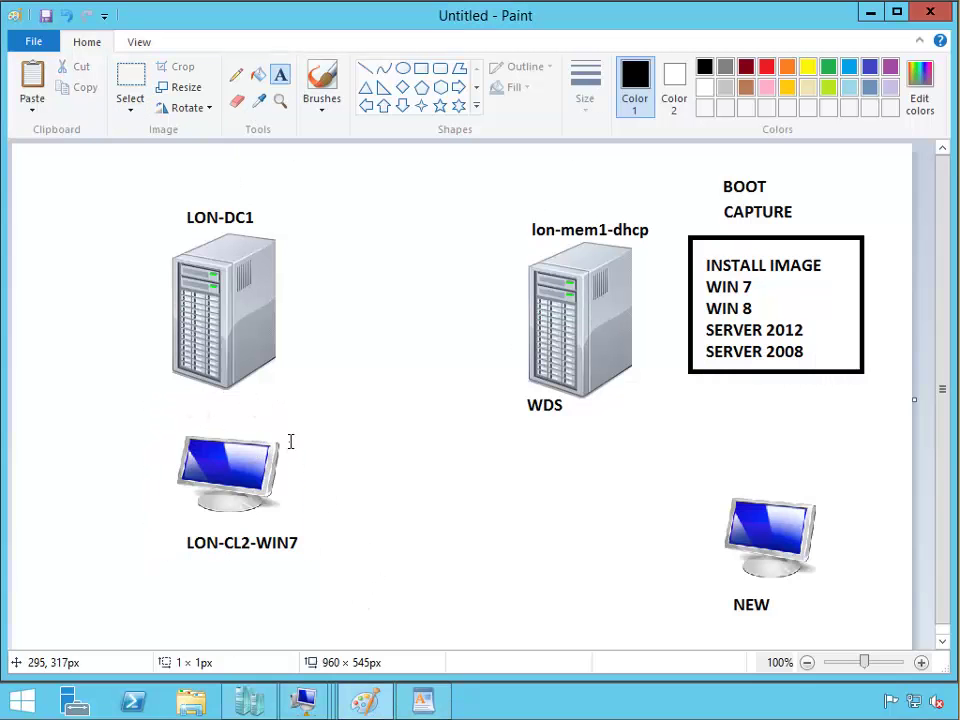
left_click(287, 427)
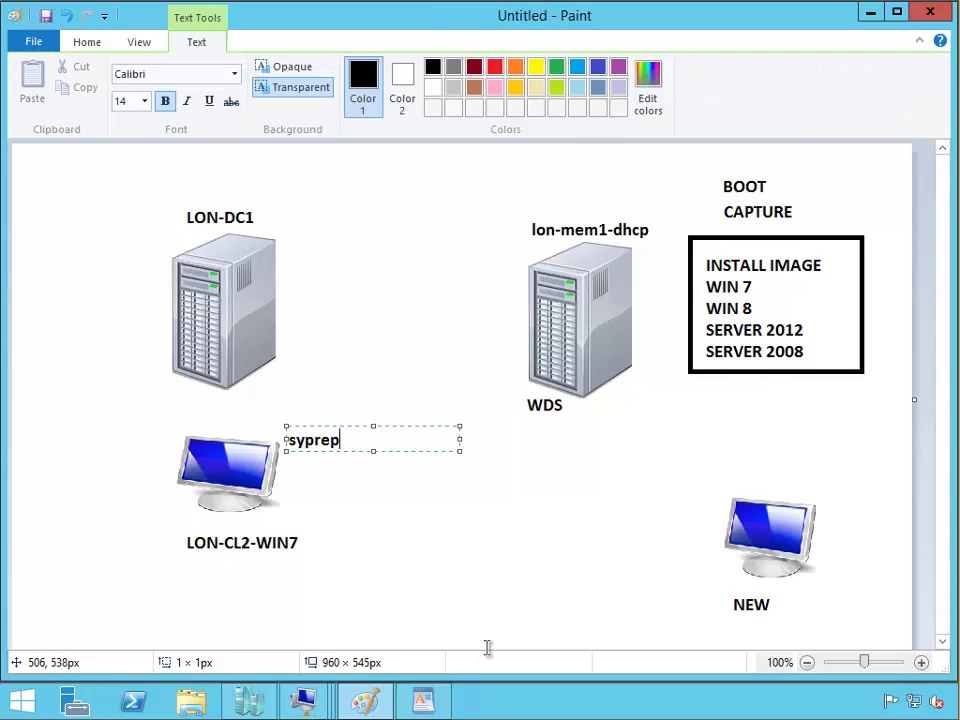
type("syprep")
key("Return")
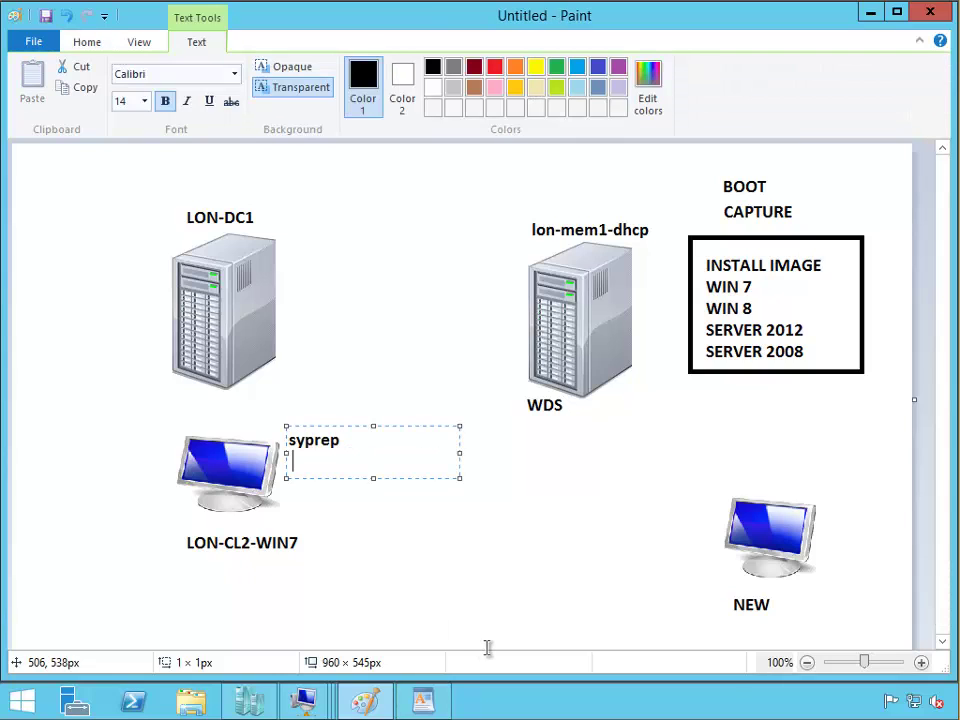
- Add the lines "remove SID", "remove name" and "remove KEY" beneath the syprep heading
type("remove SID")
key("Return")
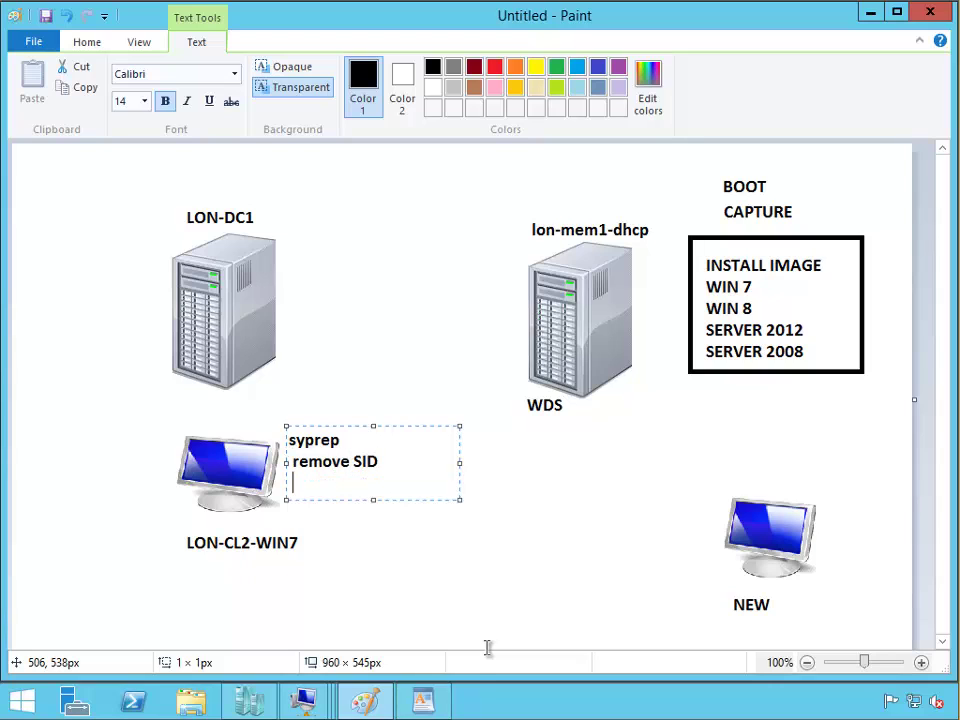
type("remove name")
key("Return")
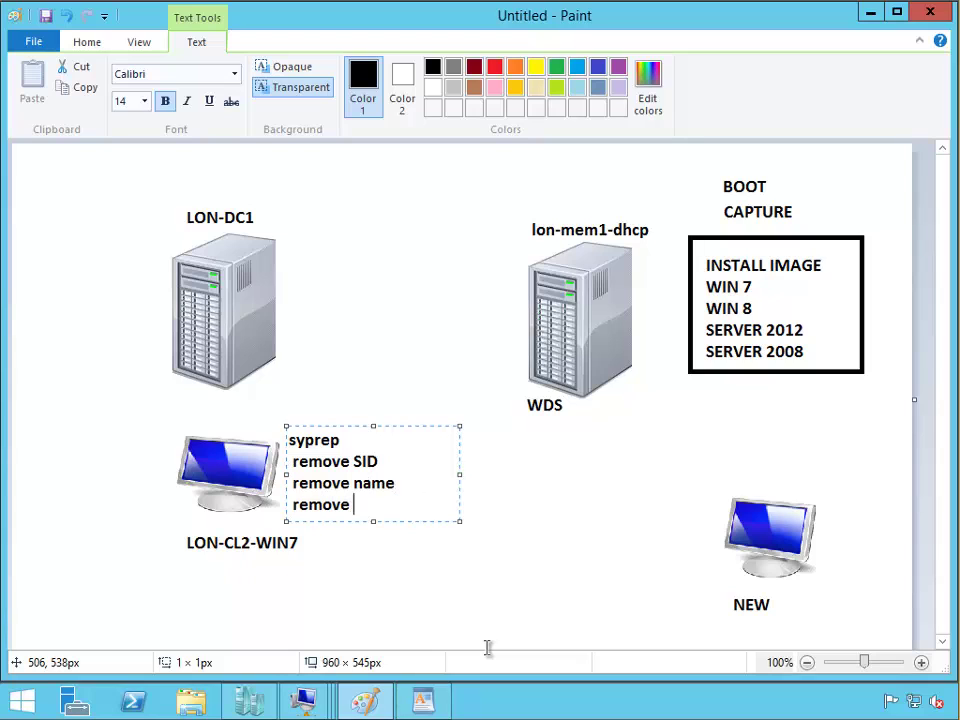
type("remove KEy")
key("Return")
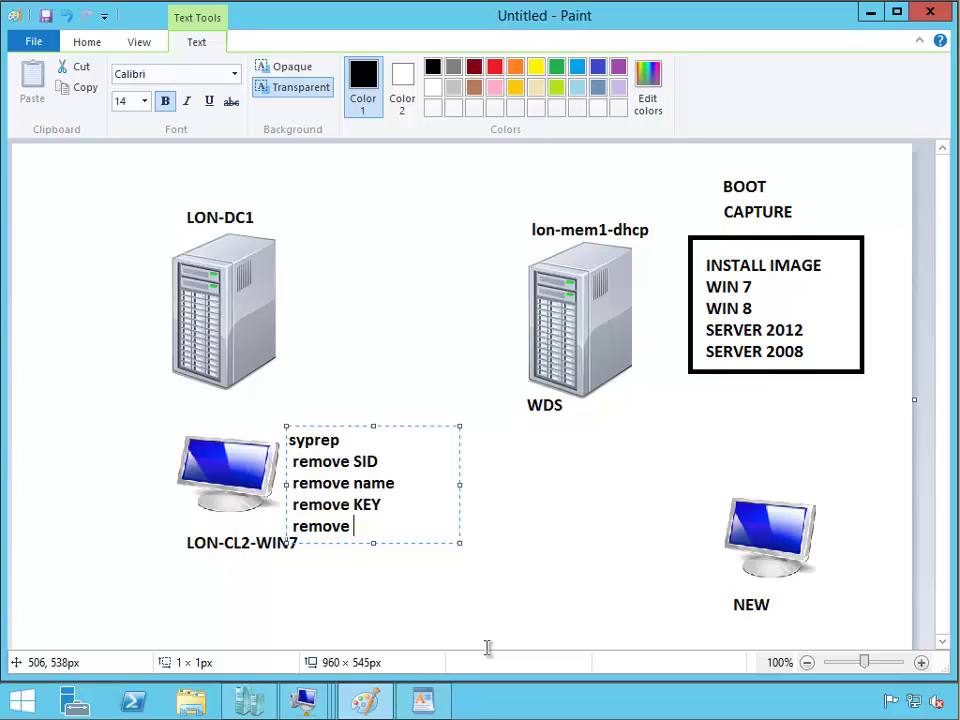
- Delete the incomplete "remove" line at the end of the note and place the text on the diagram
key("BackSpace")
key("BackSpace")
key("BackSpace")
key("BackSpace")
key("BackSpace")
key("BackSpace")
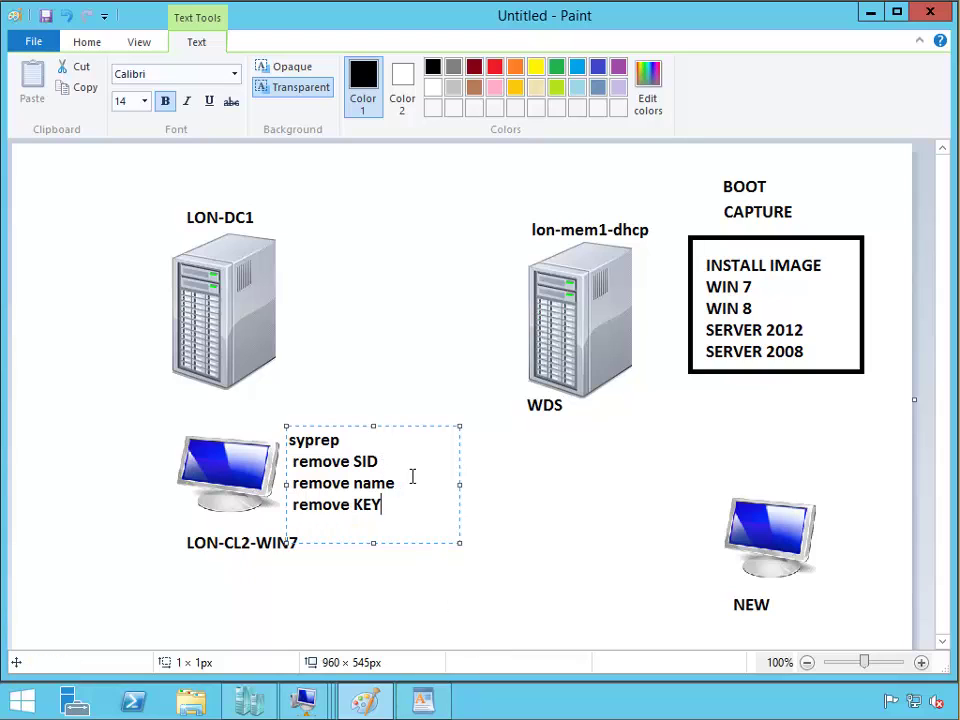
left_click(399, 570)
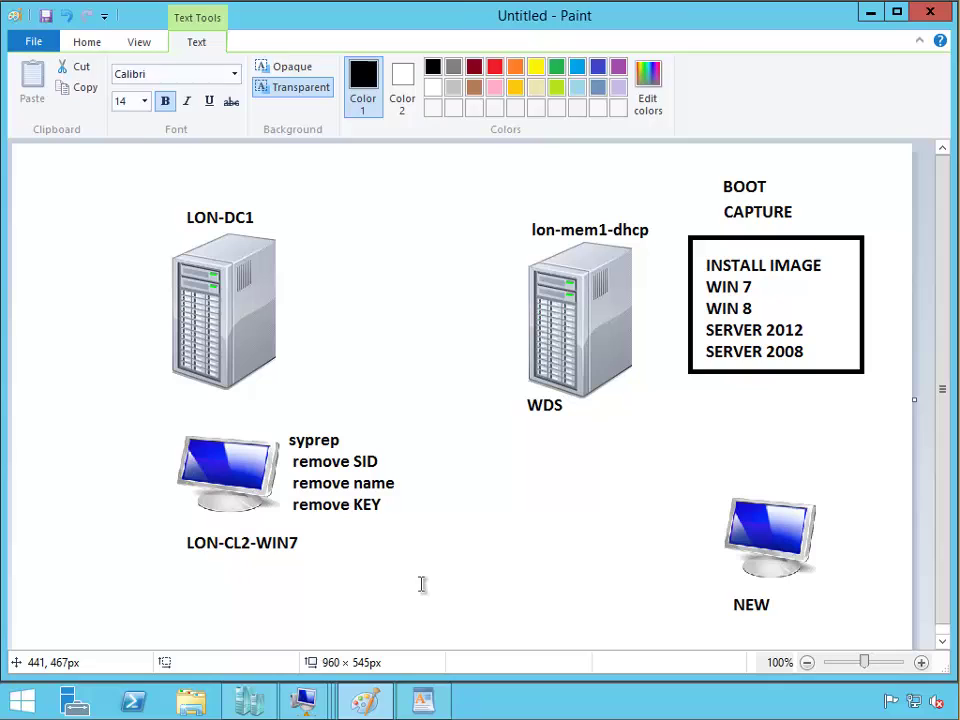
- Switch back to the LON-CL2-WIN7 virtual machine and run Sysprep with the configured options
left_click(306, 702)
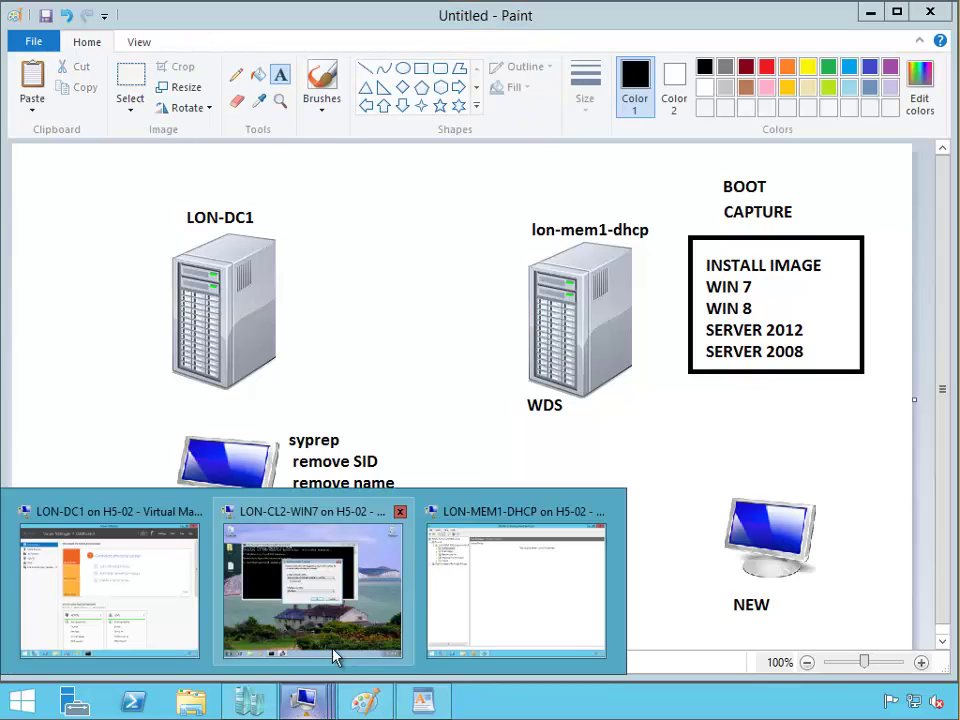
left_click(381, 615)
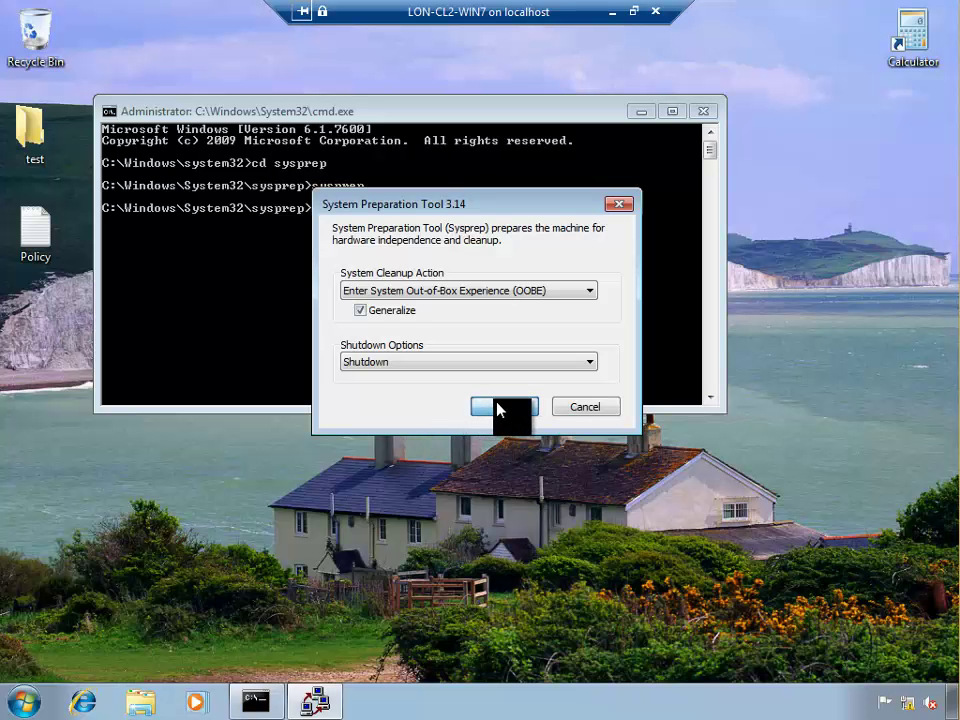
left_click(497, 408)
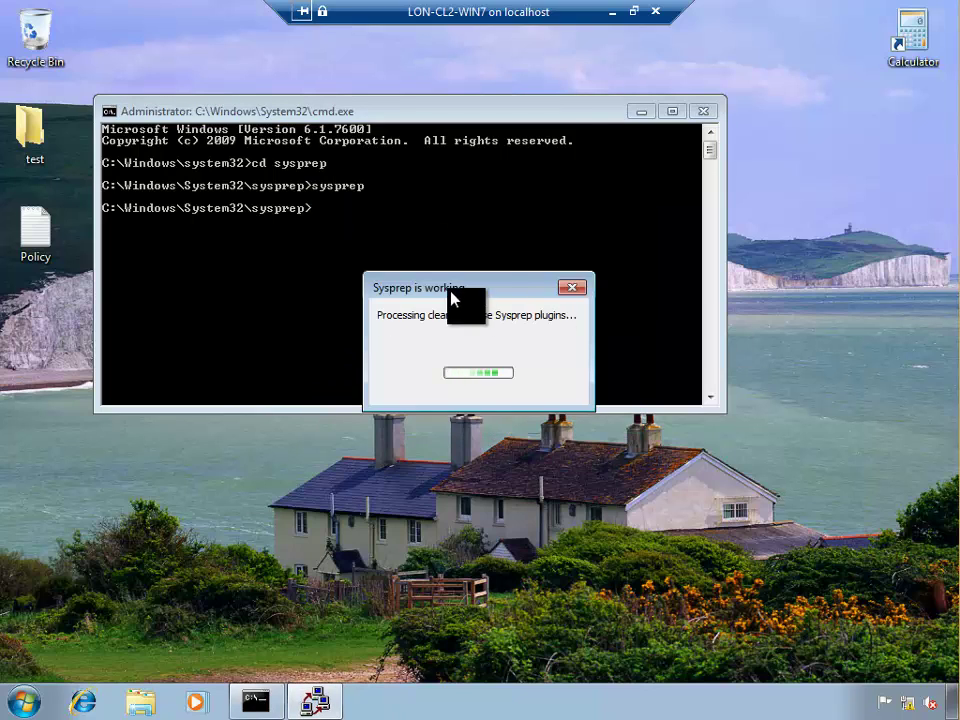
left_click(612, 12)
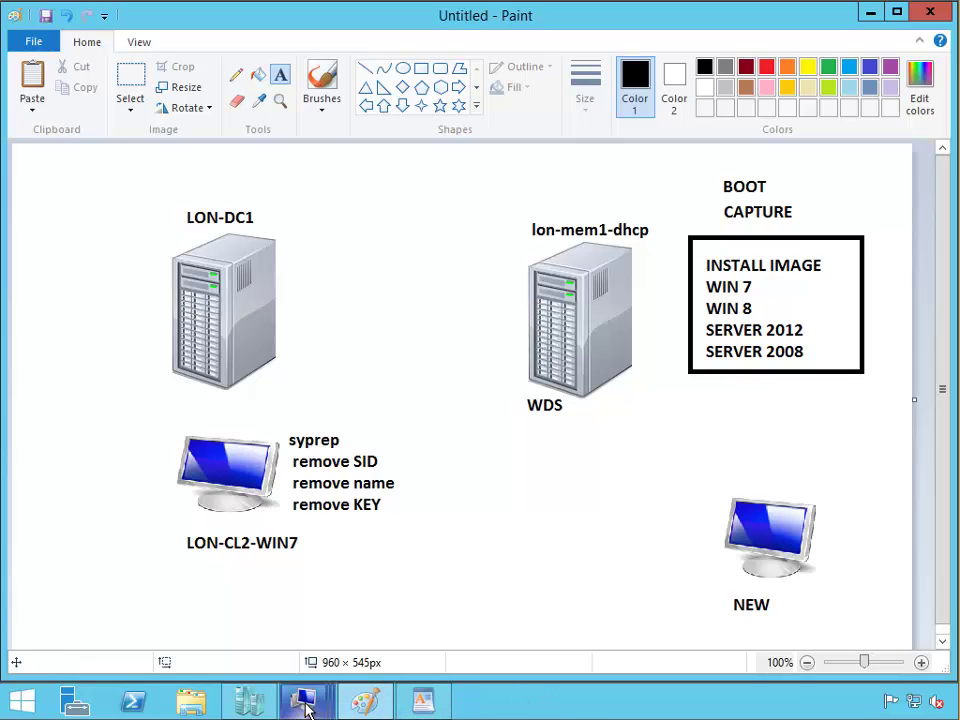
mouse_move(303, 700)
left_click(348, 627)
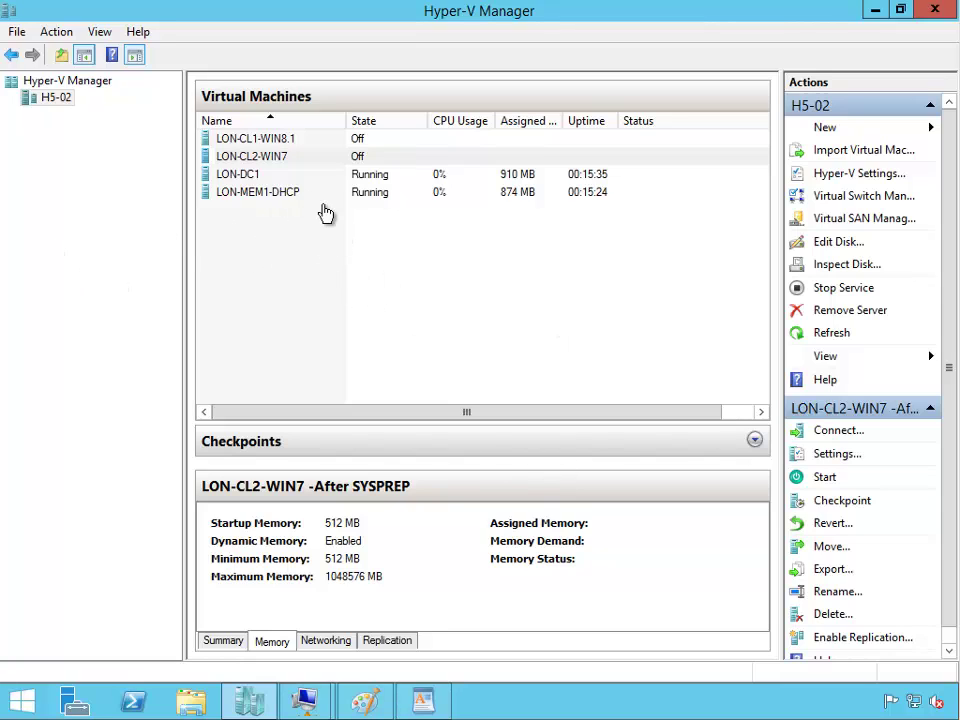
- In the Hyper-V Manager settings of LON-CL2-WIN7, move Legacy Network adapter to the first place in the BIOS startup order
right_click(247, 152)
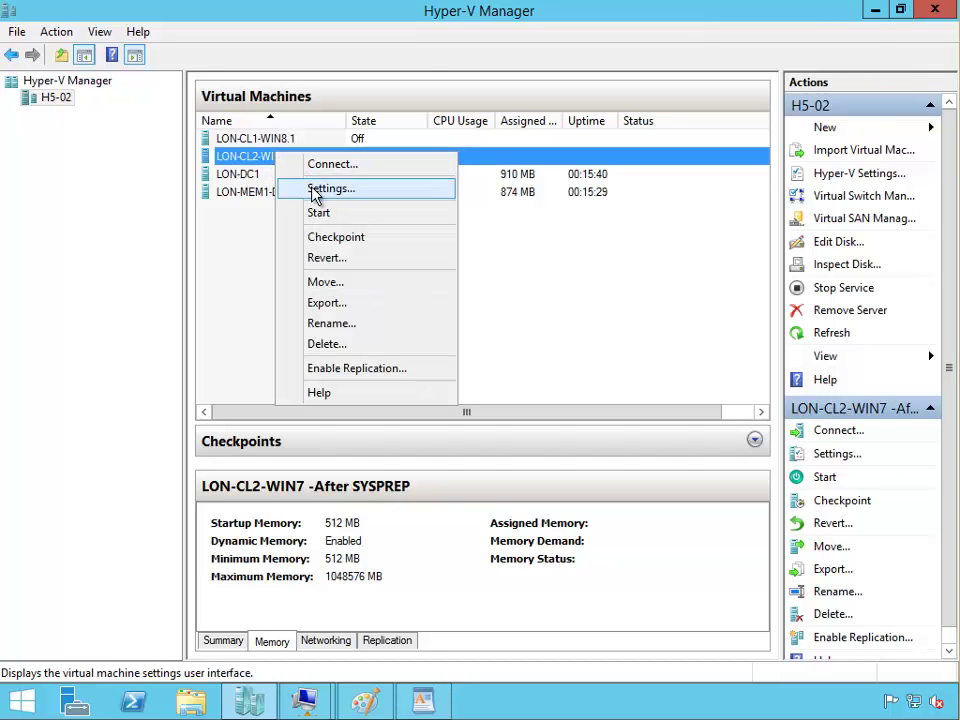
left_click(318, 188)
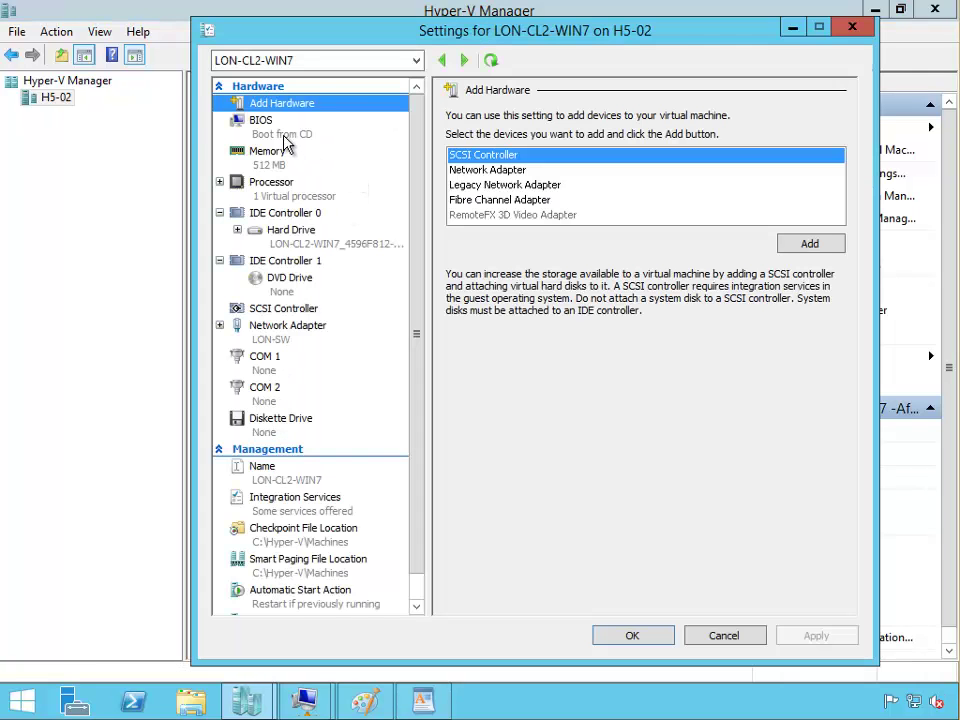
left_click(284, 140)
left_click(521, 179)
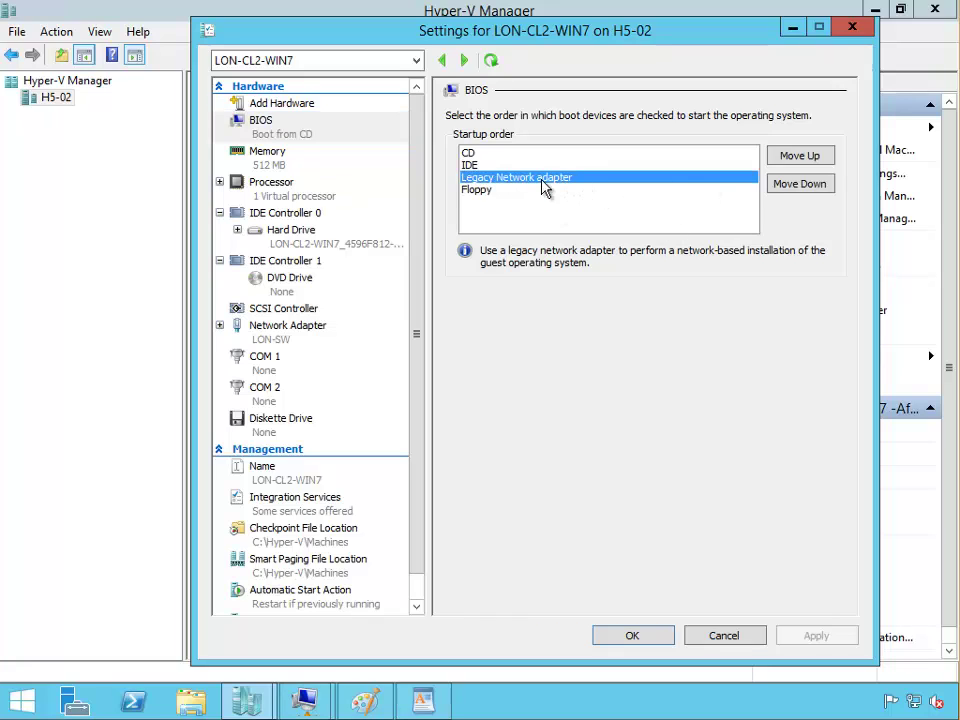
left_click(806, 157)
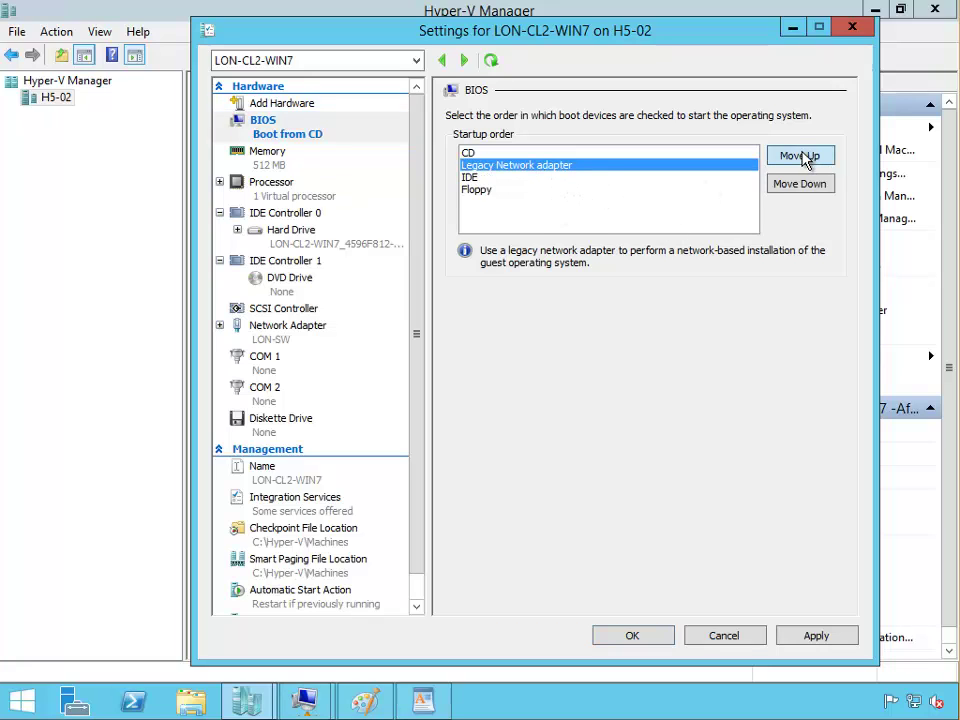
left_click(806, 157)
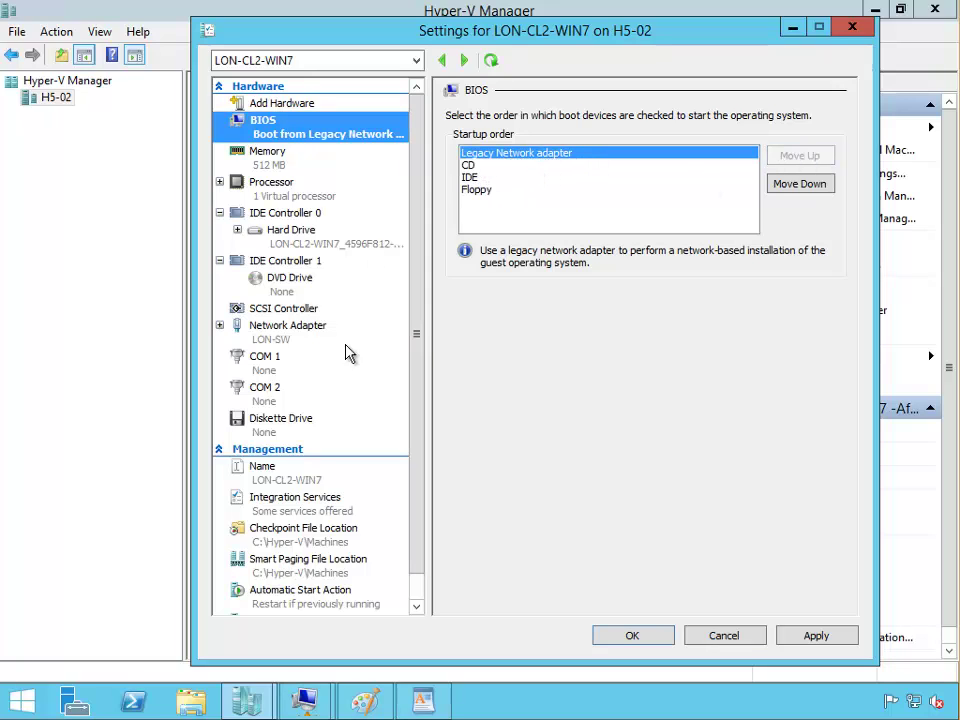
- Remove the standard network adapter from LON-CL2-WIN7 and apply the settings
left_click(312, 337)
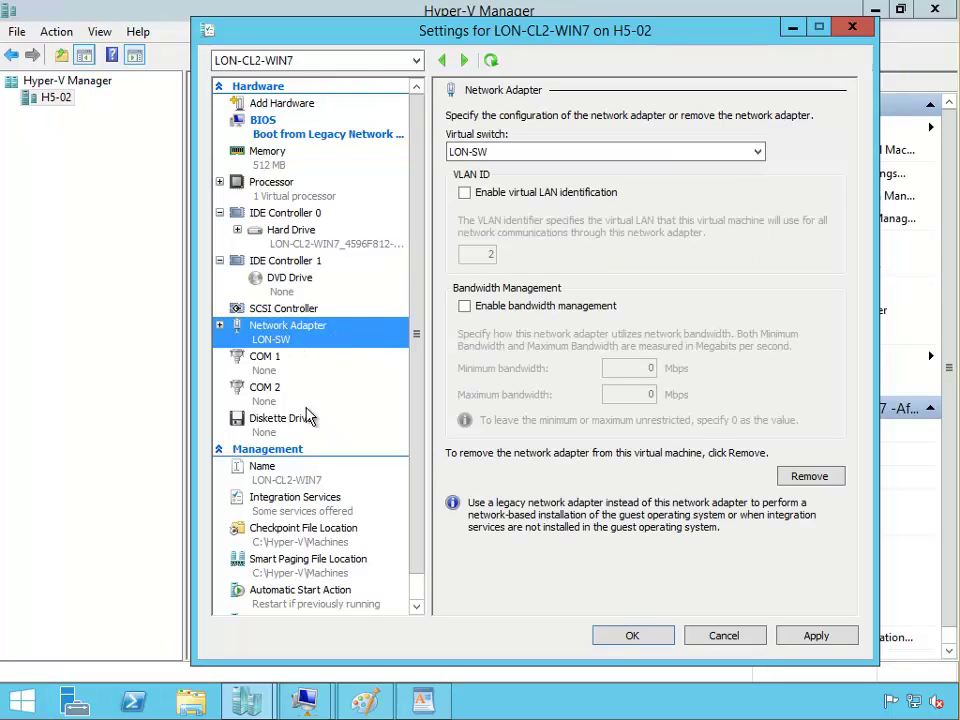
left_click(820, 478)
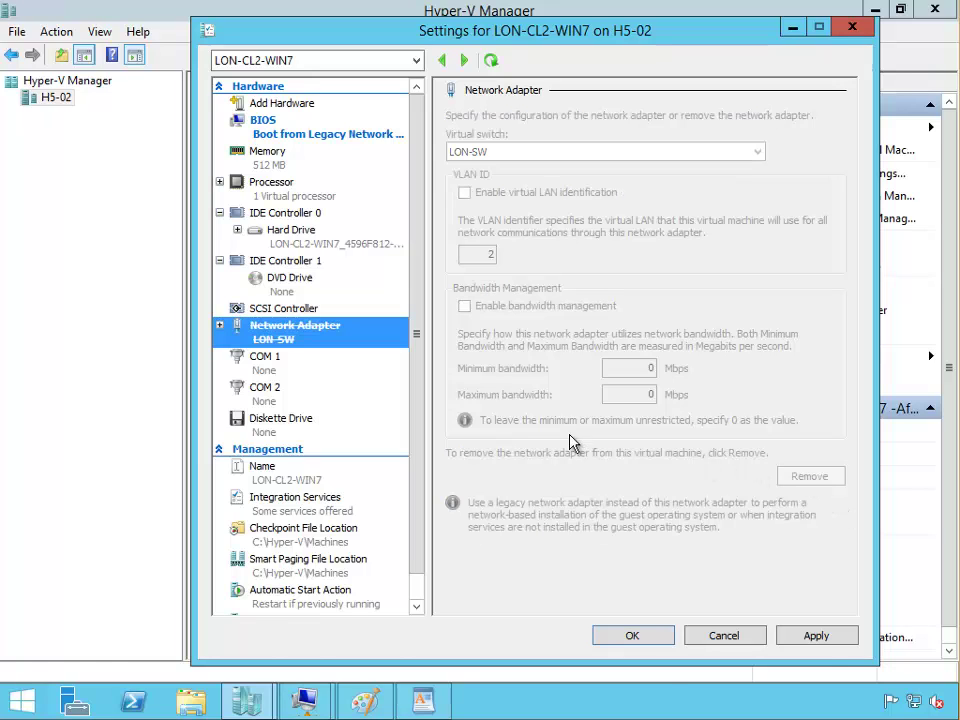
left_click(829, 637)
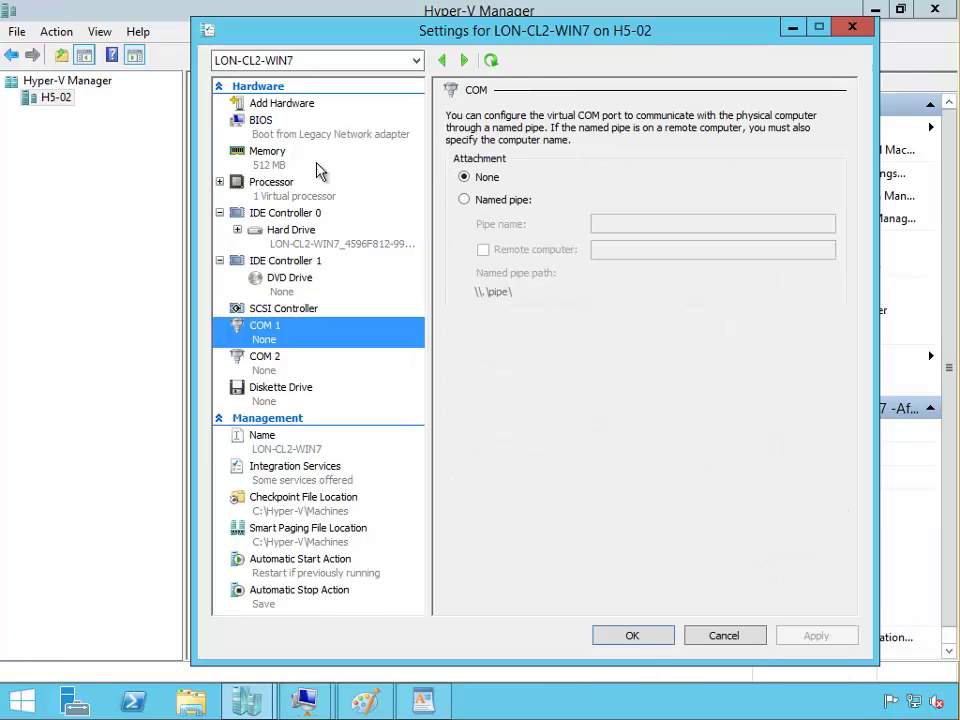
- Add a Legacy Network Adapter connected to the LON-SW virtual switch, recheck the BIOS startup order and save the settings
left_click(250, 103)
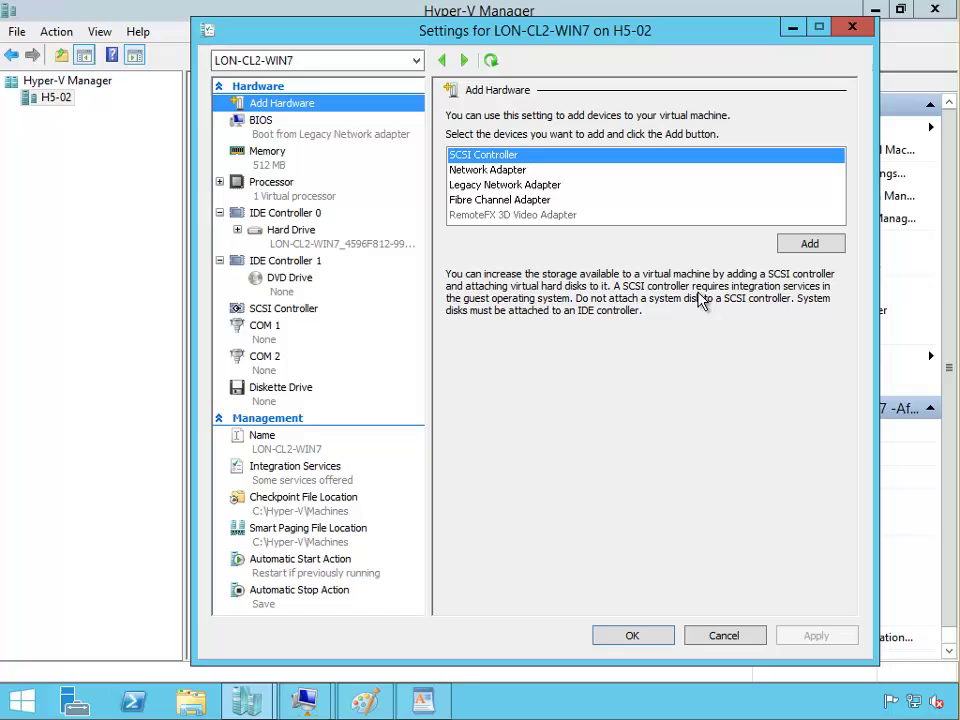
left_click(526, 186)
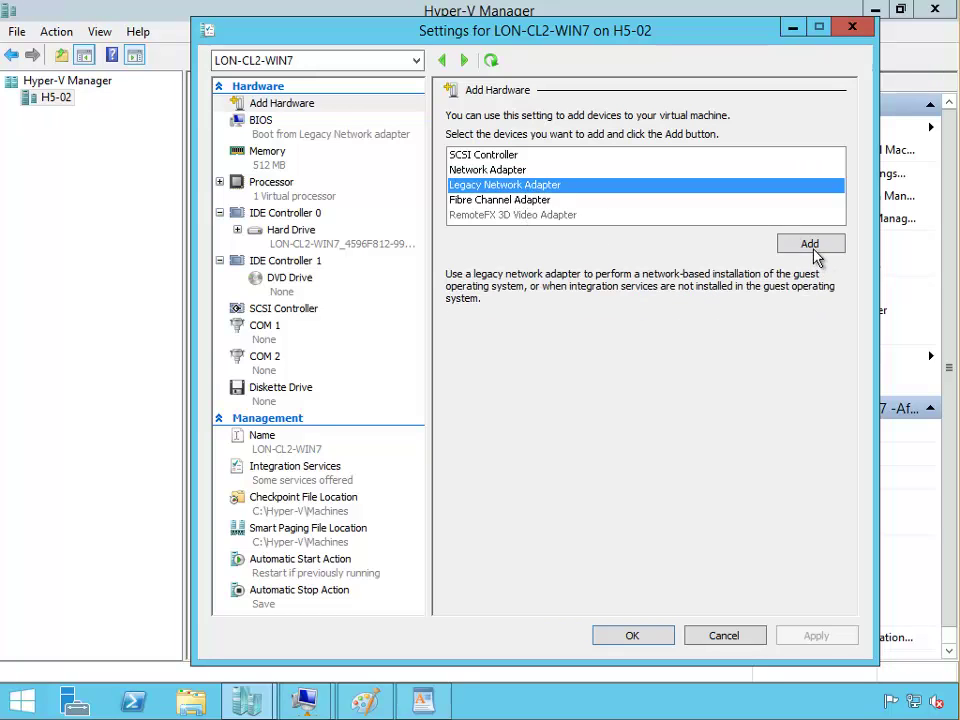
left_click(812, 248)
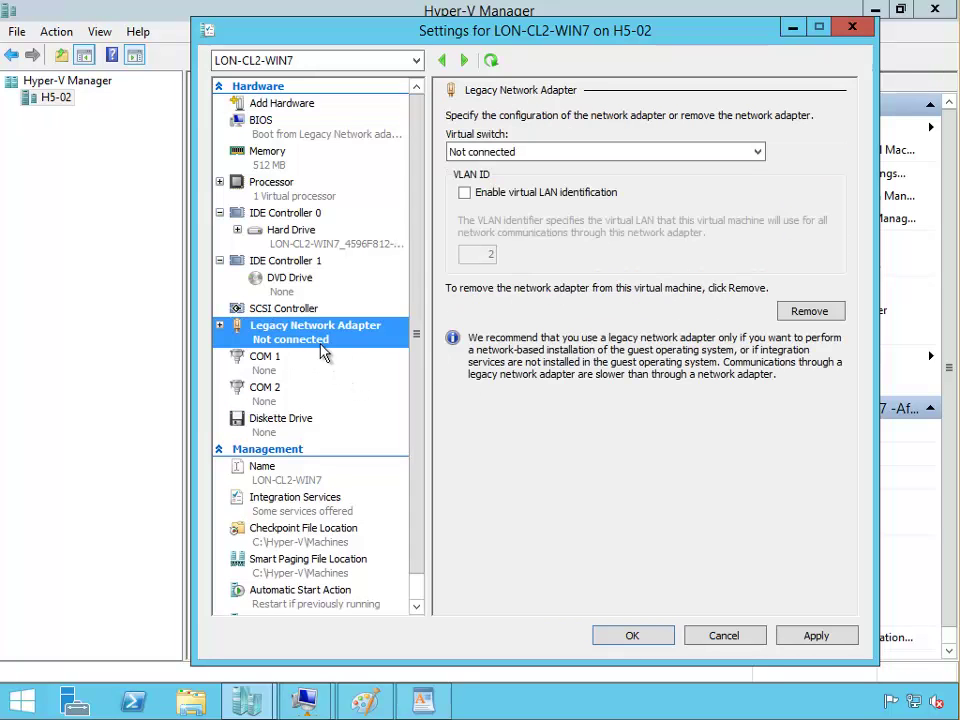
left_click(508, 152)
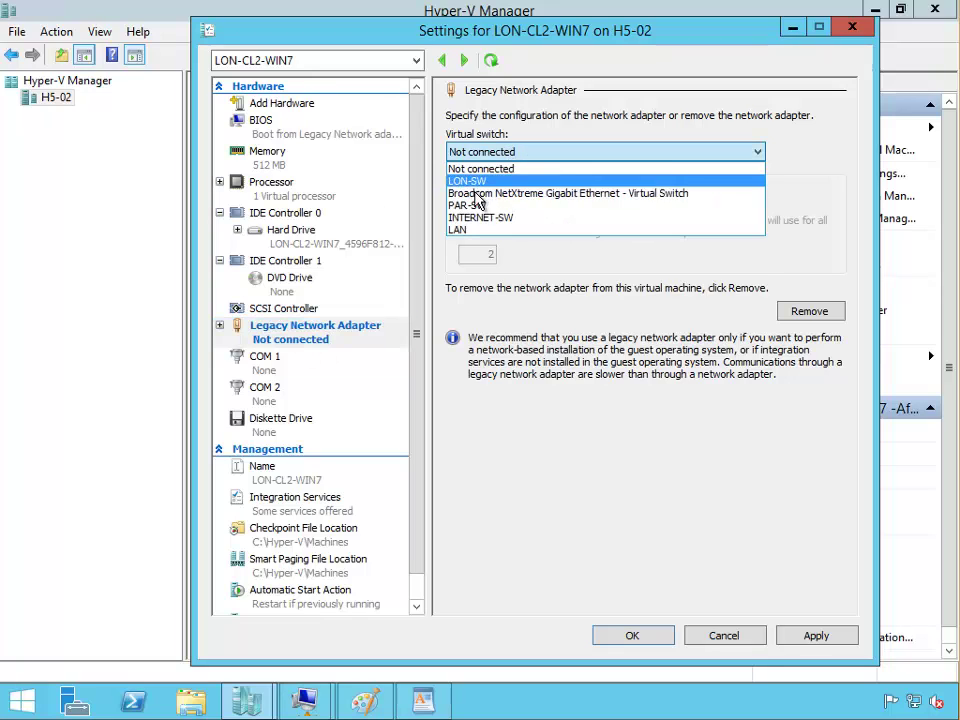
left_click(480, 182)
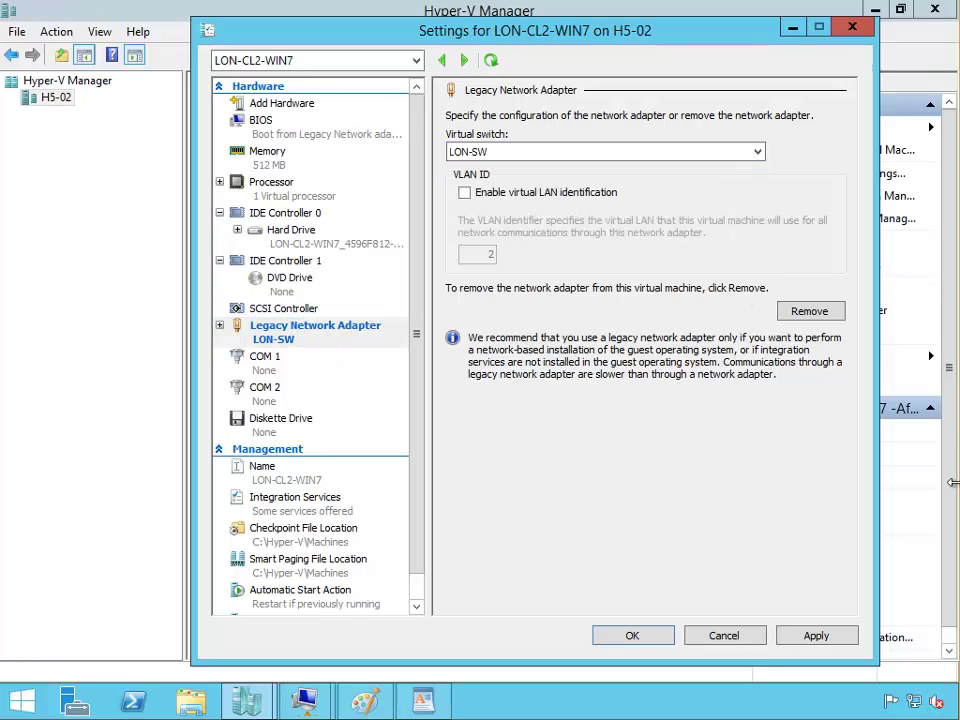
left_click(827, 641)
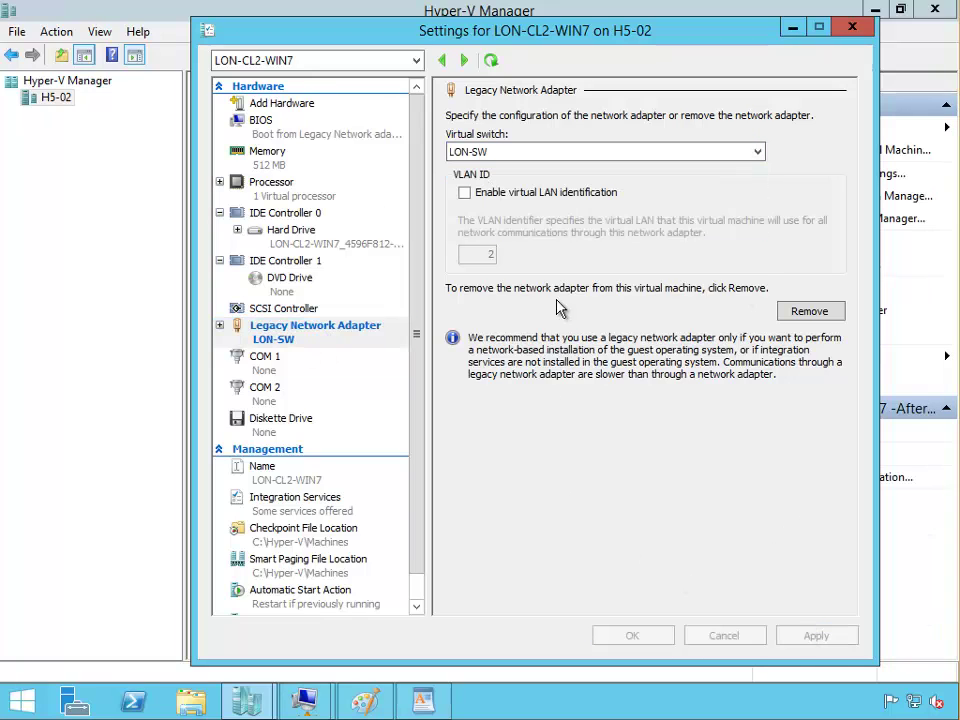
left_click(484, 155)
left_click(275, 137)
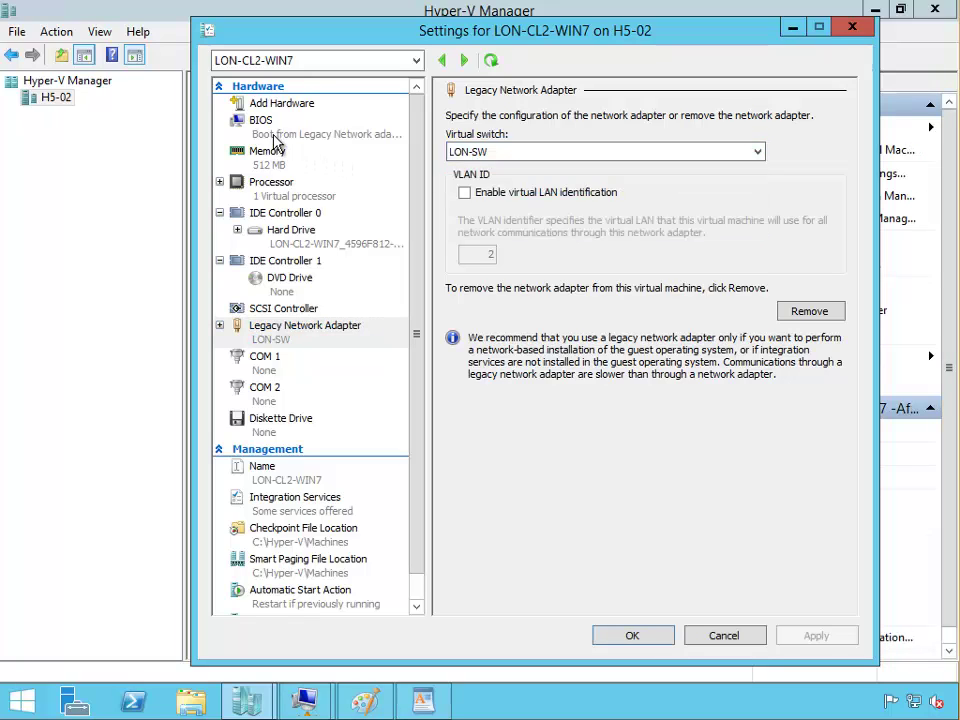
left_click(232, 120)
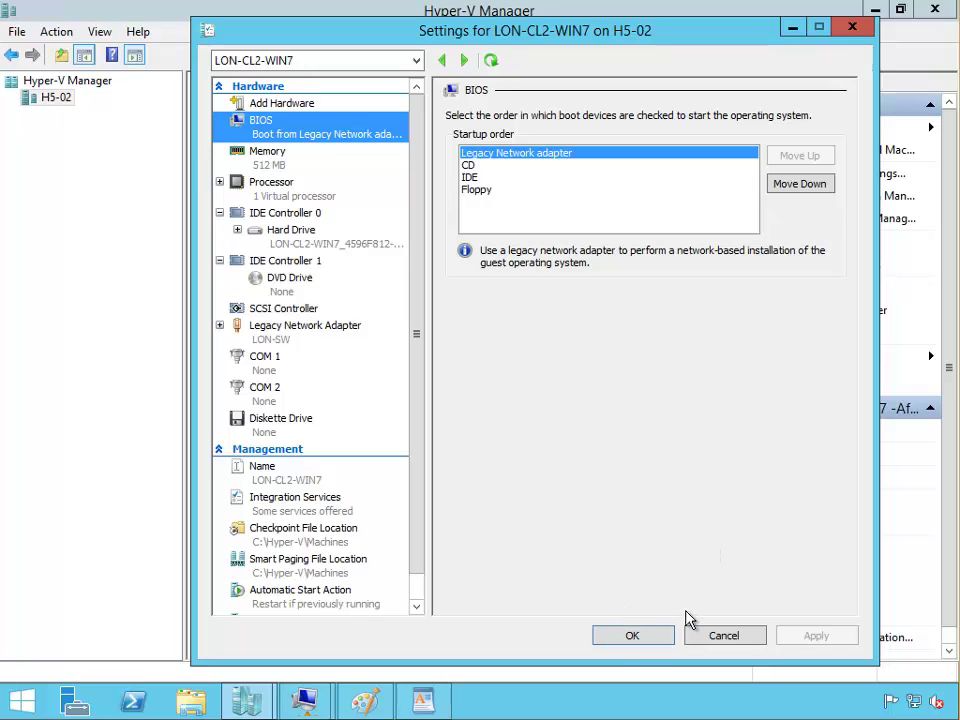
left_click(638, 641)
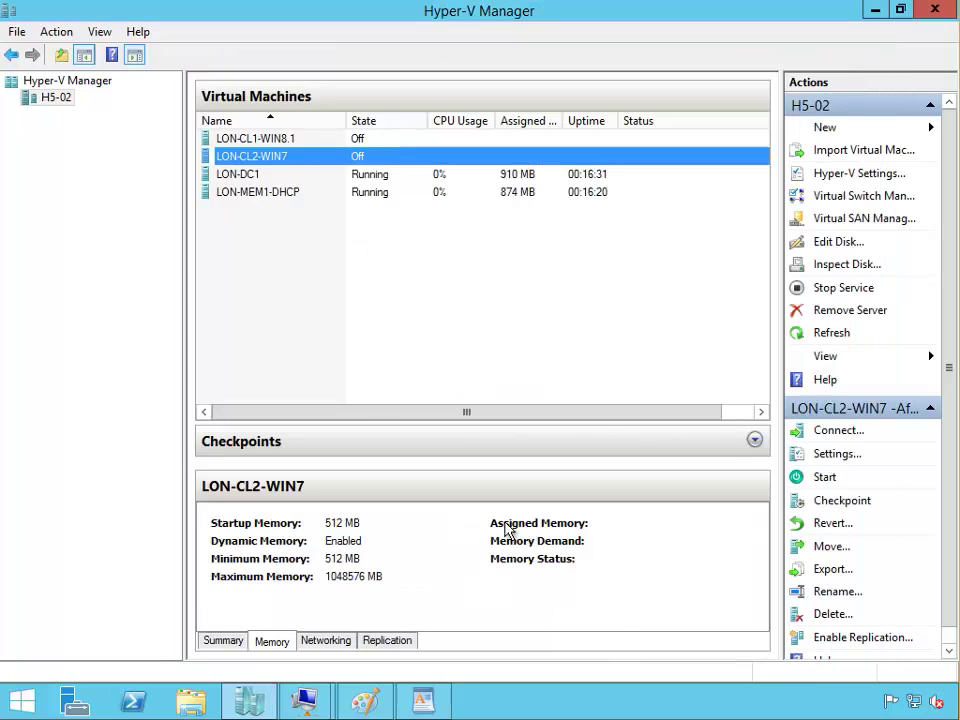
- Connect to LON-CL2-WIN7, start it and boot it from the network service
right_click(263, 159)
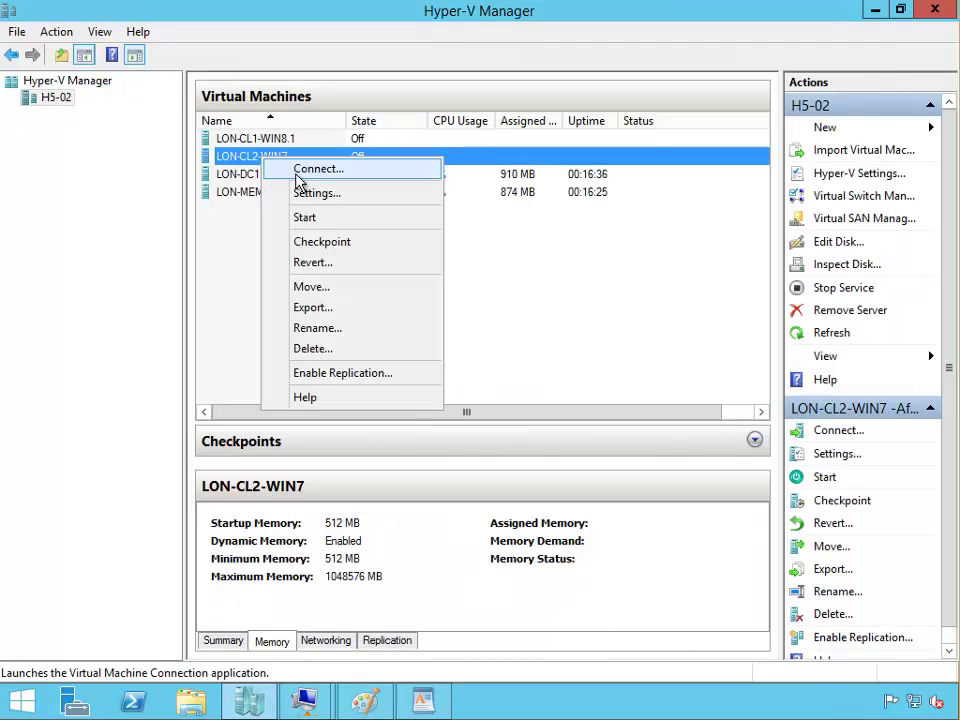
left_click(296, 178)
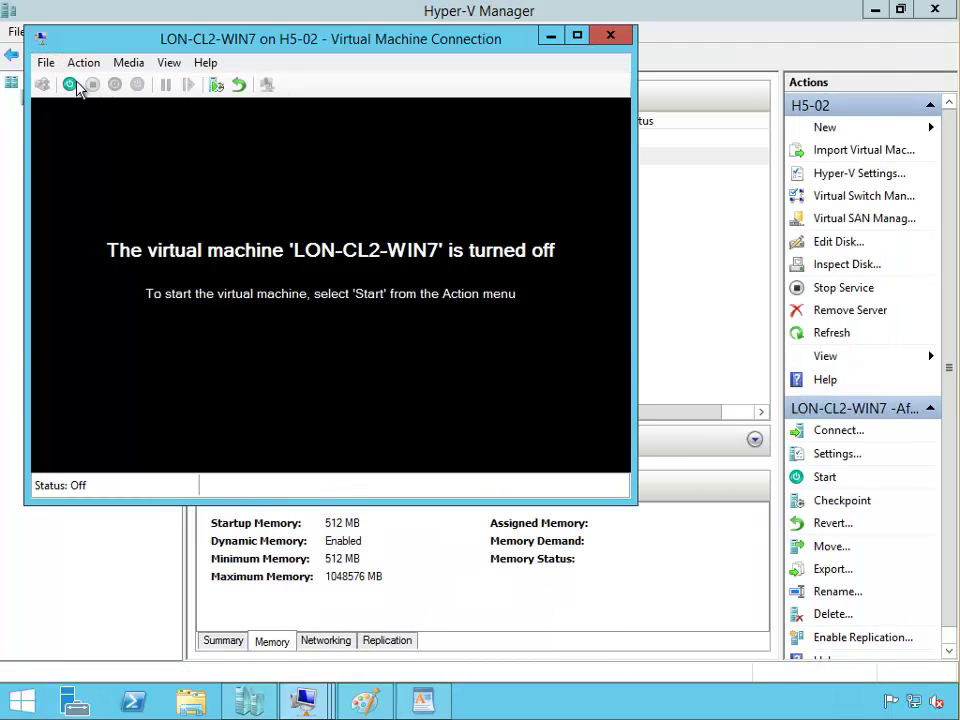
left_click(70, 85)
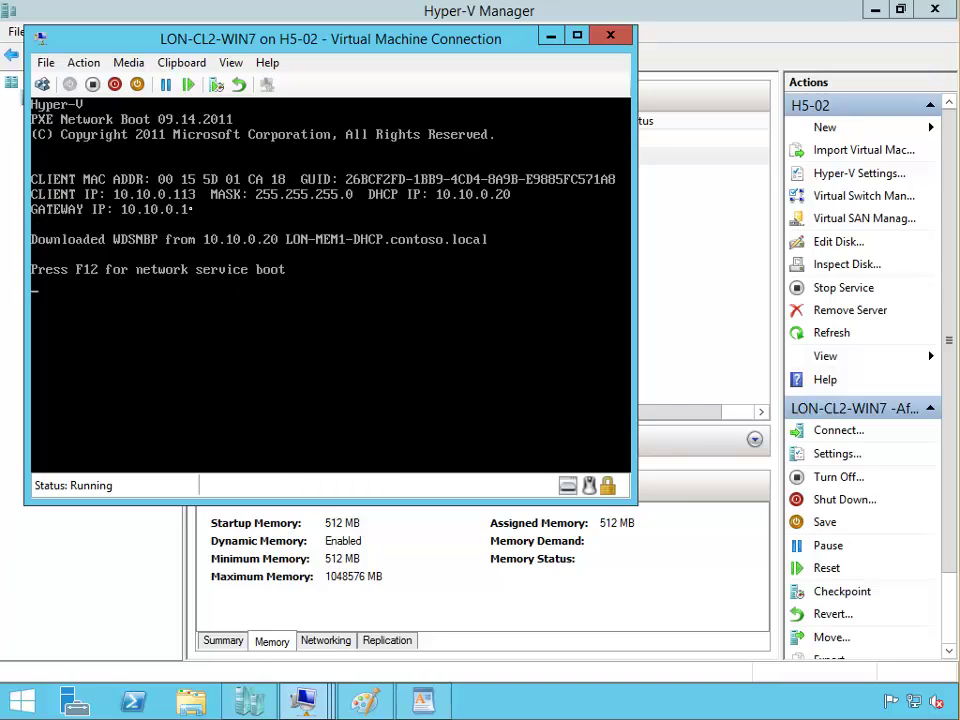
key("F12")
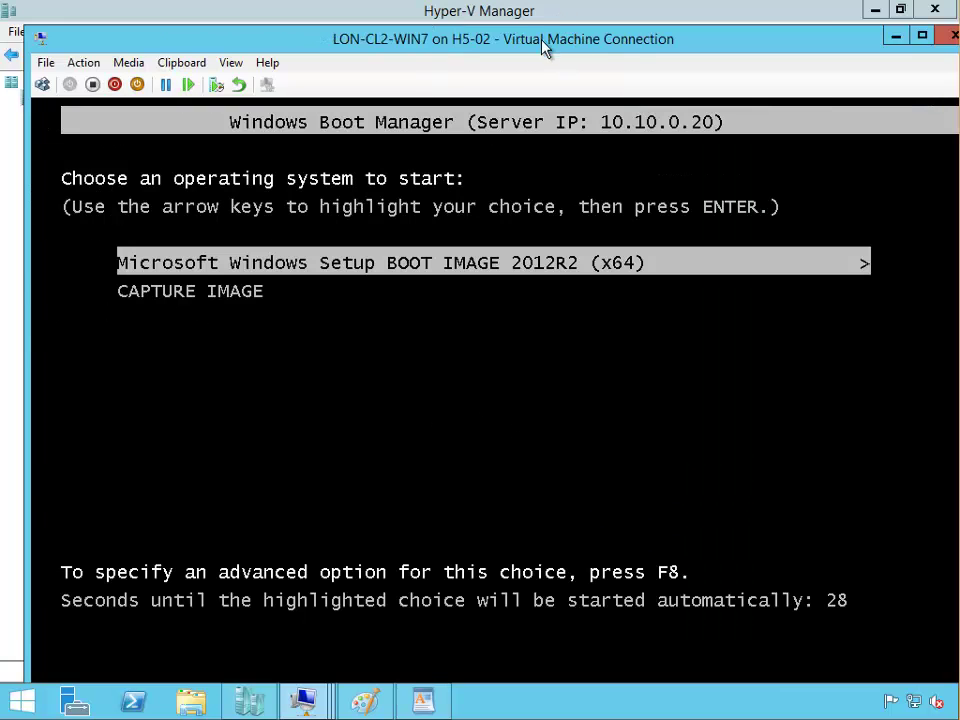
- Show LON-CL2-WIN7 in full screen and boot it from the CAPTURE IMAGE entry in Windows Boot Manager
double_click(406, 29)
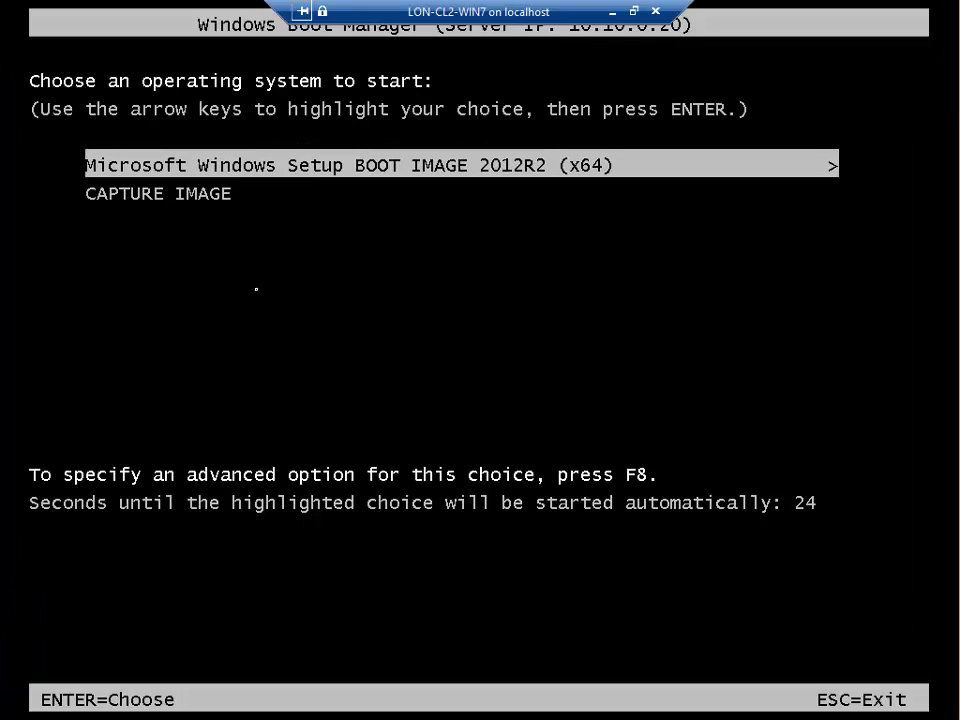
key("Down")
key("Up")
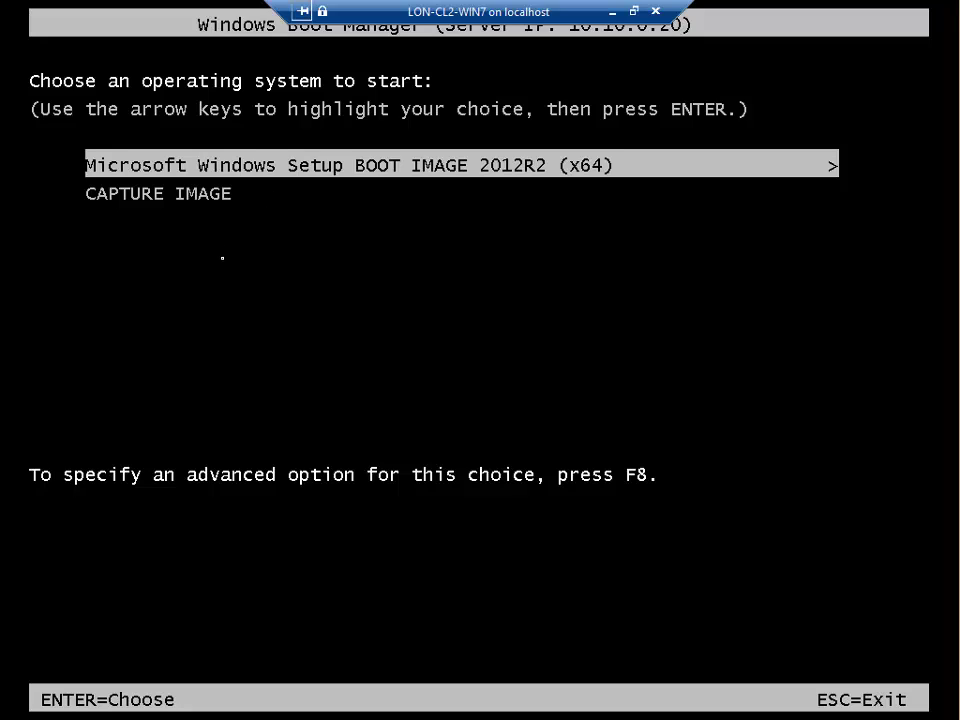
key("Down")
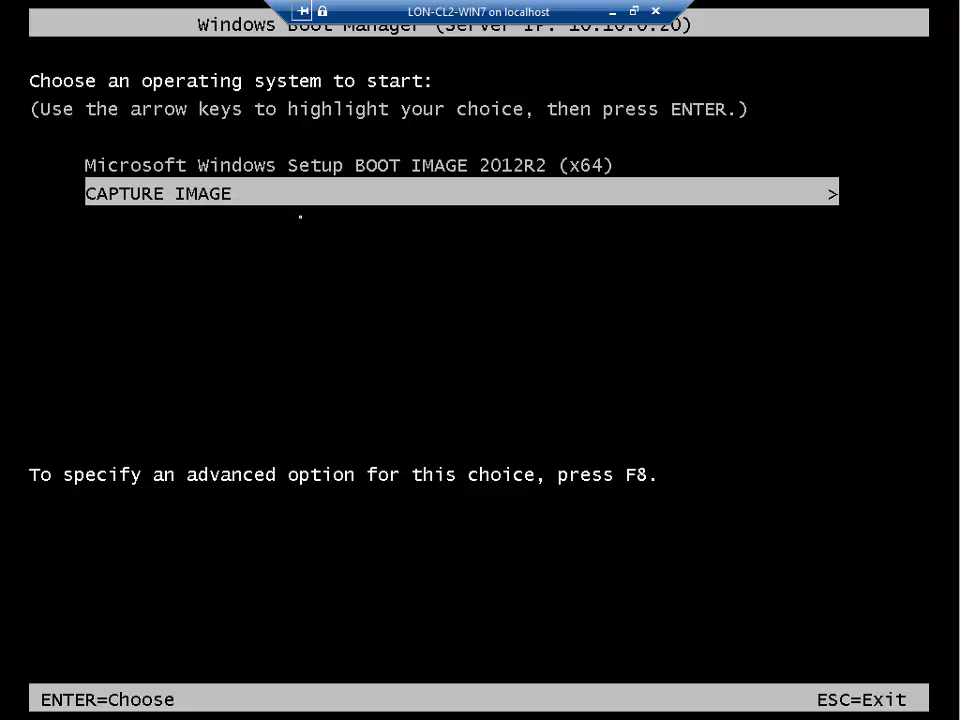
key("Return")
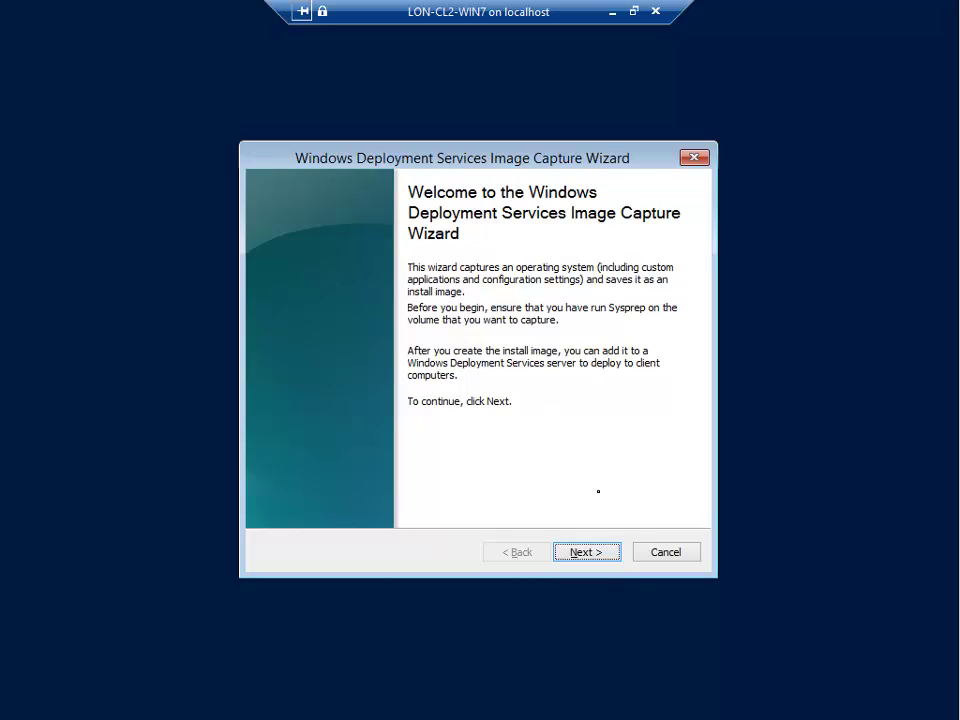
- In the Image Capture Wizard, set the volume to capture to D:\ and name the image "win-7-best image"
left_click(575, 562)
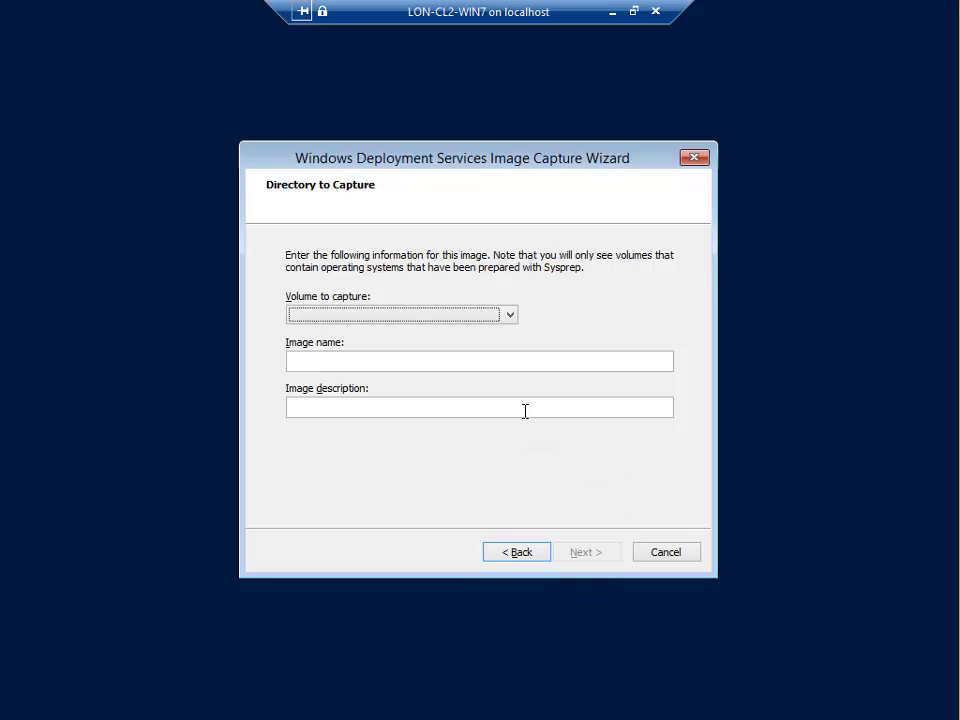
left_click(446, 318)
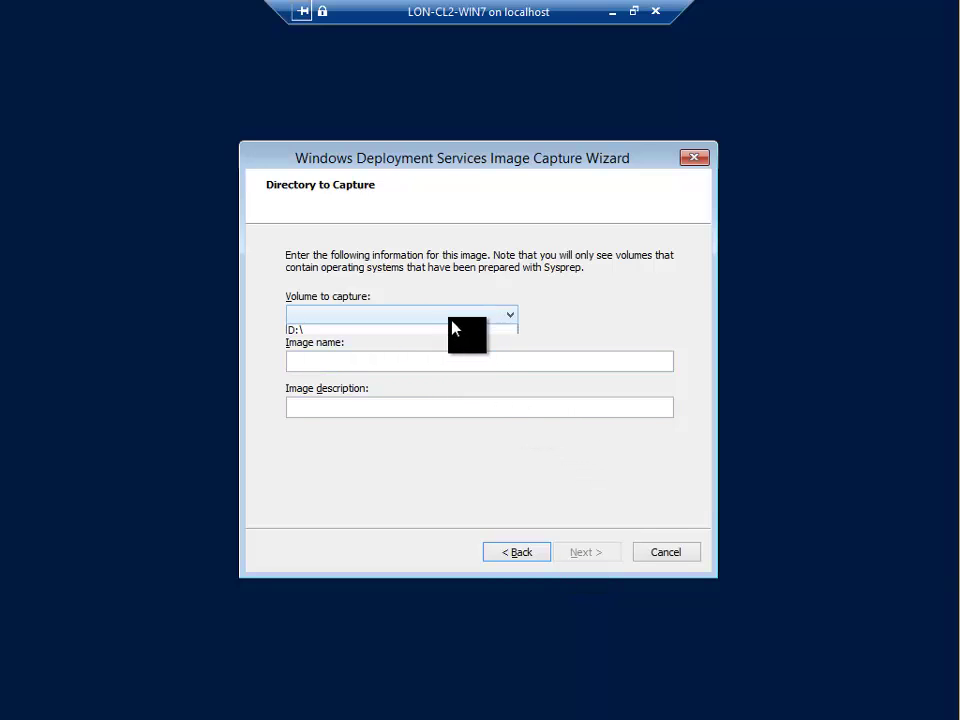
left_click(322, 332)
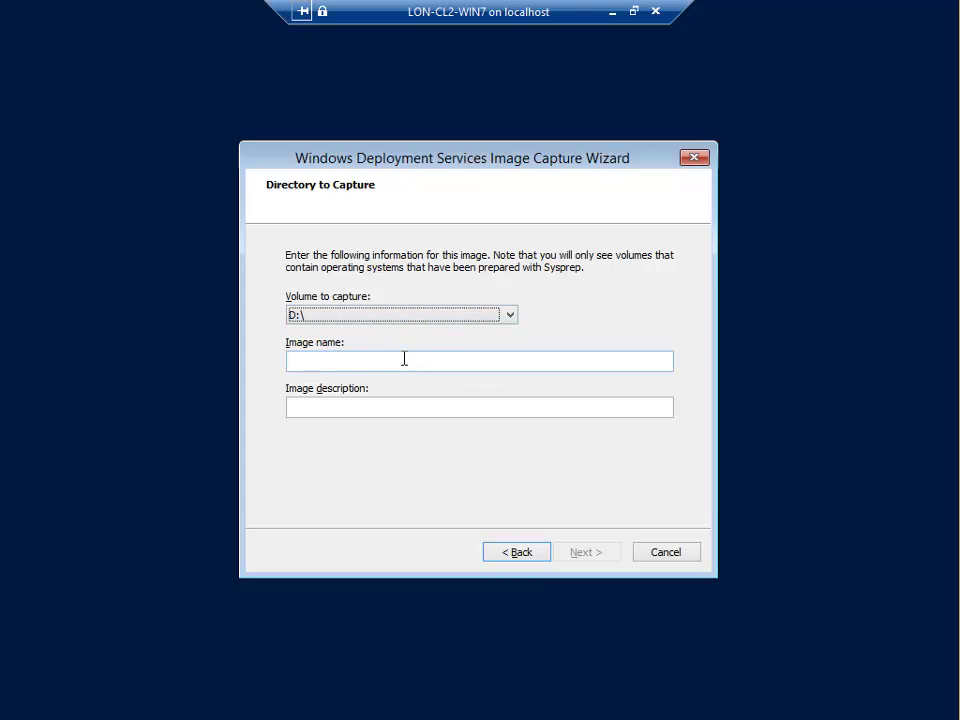
left_click(372, 365)
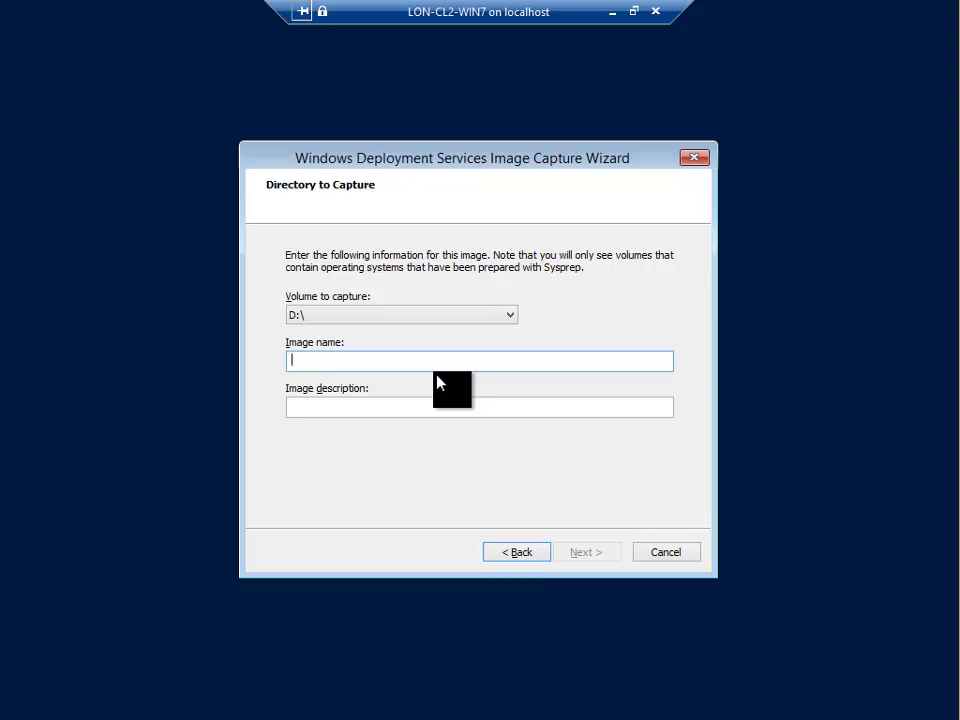
type("win-")
type("7-")
type("05-05")
key("BackSpace")
key("BackSpace")
key("BackSpace")
key("BackSpace")
key("BackSpace")
type("best image")
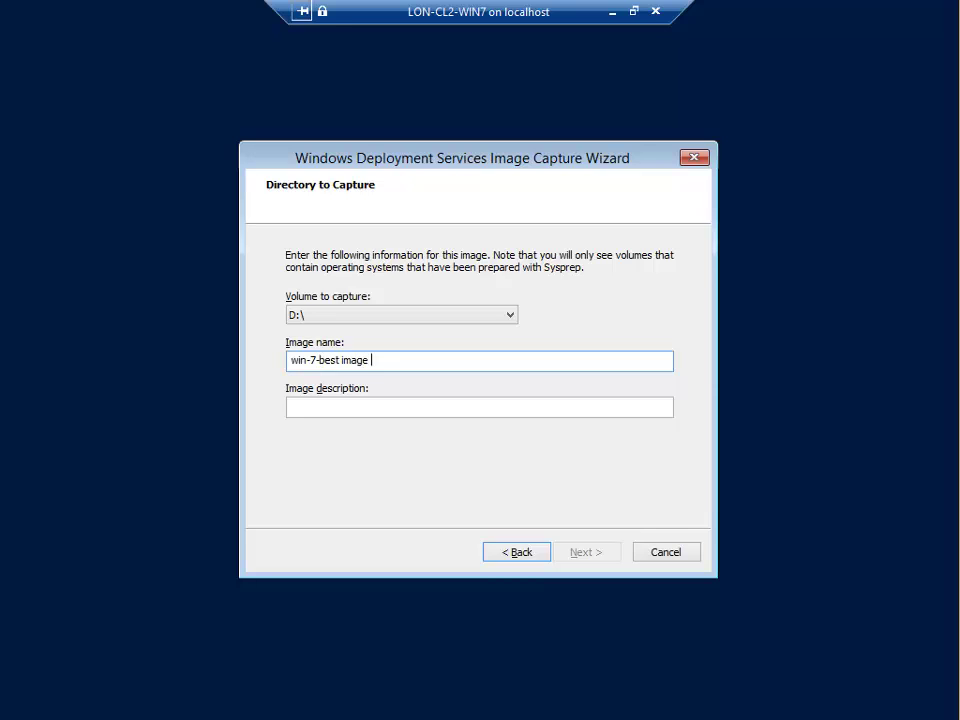
- Reuse the image name "win-7-best image" as the image description and continue to the new image location
key("shift+Home")
key("ctrl+c")
key("Tab")
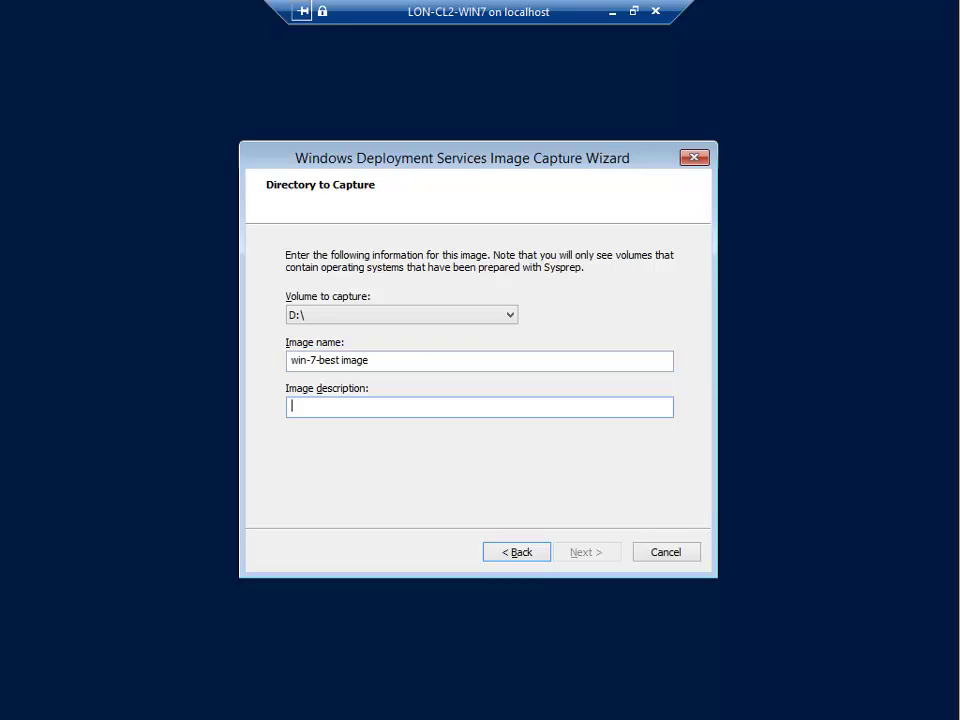
key("ctrl+v")
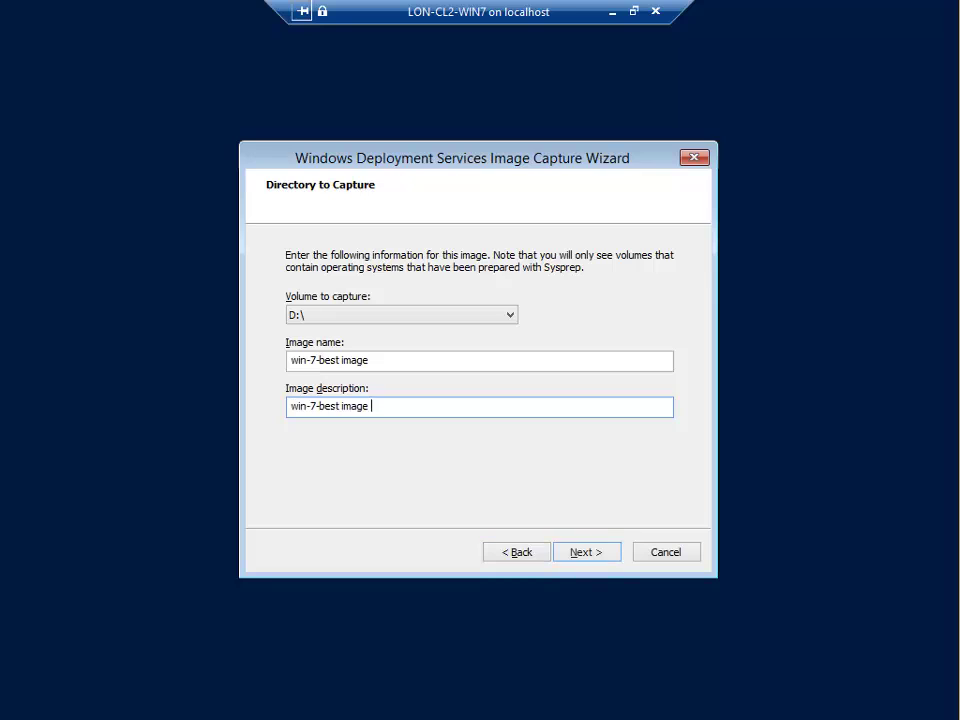
left_click(588, 554)
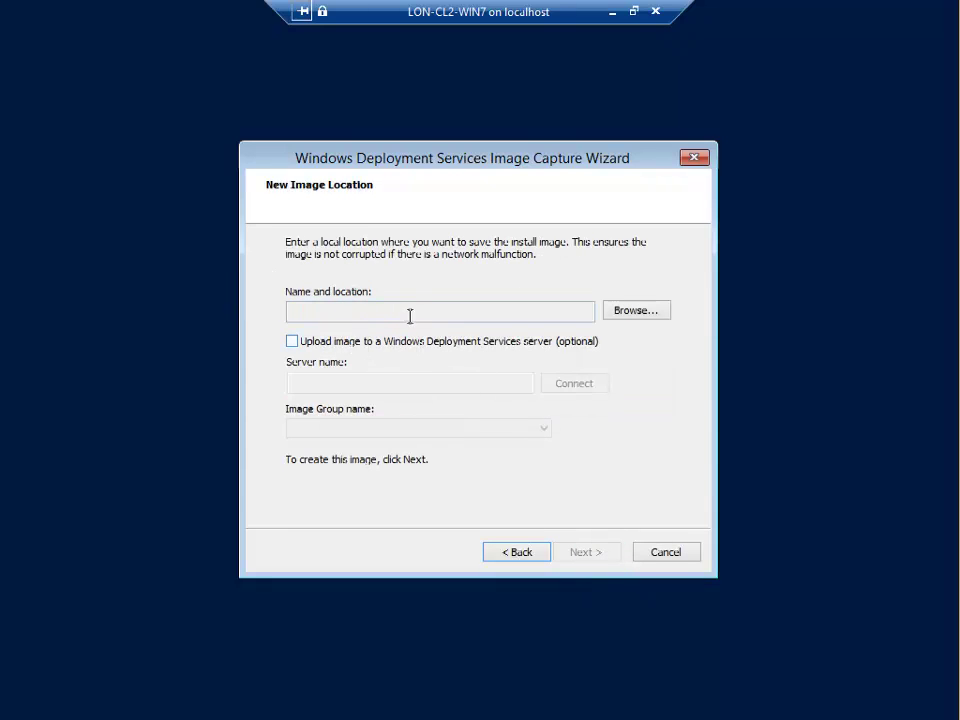
left_click(625, 313)
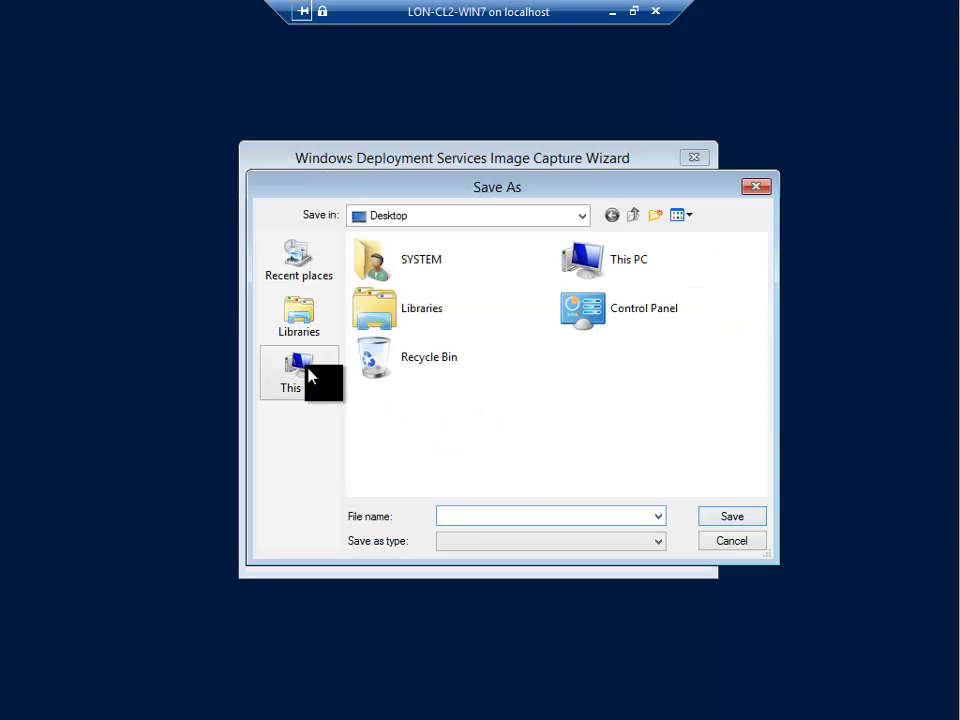
left_click(310, 377)
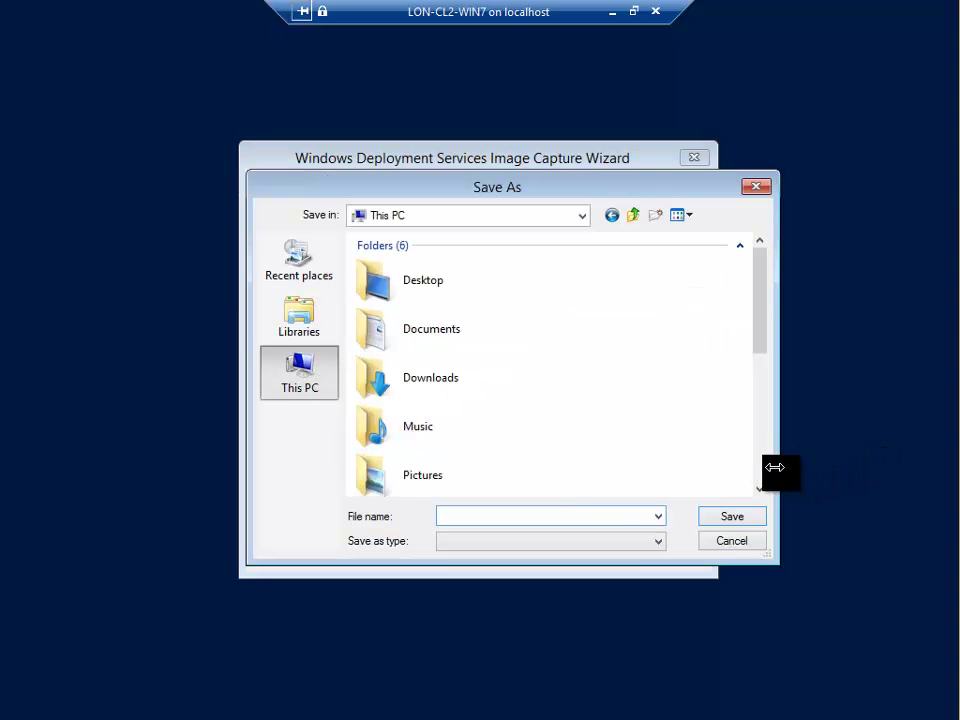
scroll(765, 476, "down", 5)
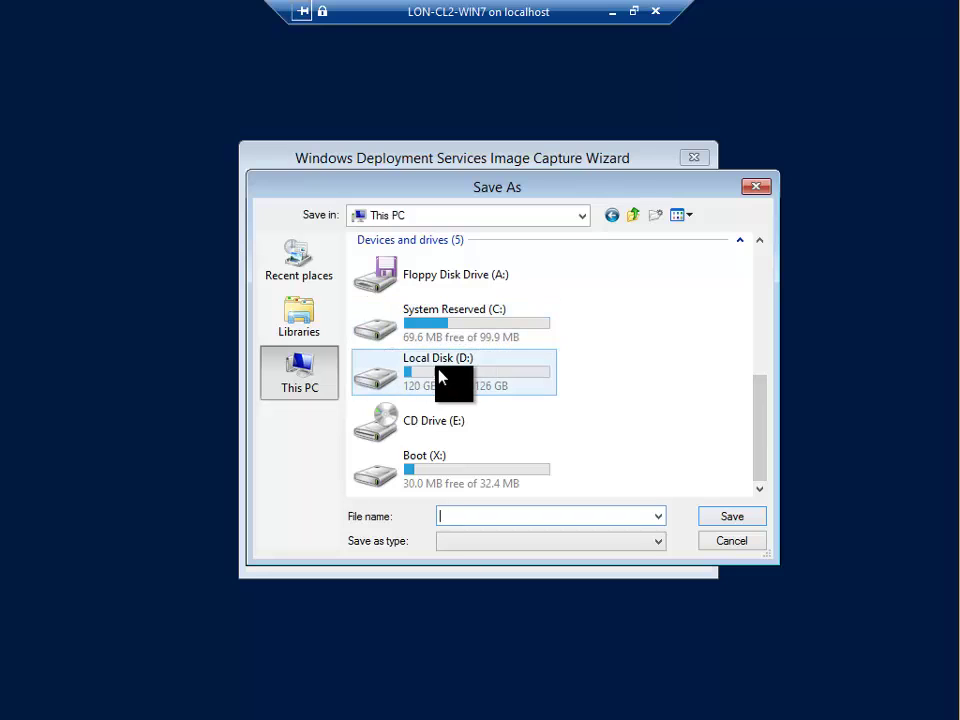
double_click(500, 377)
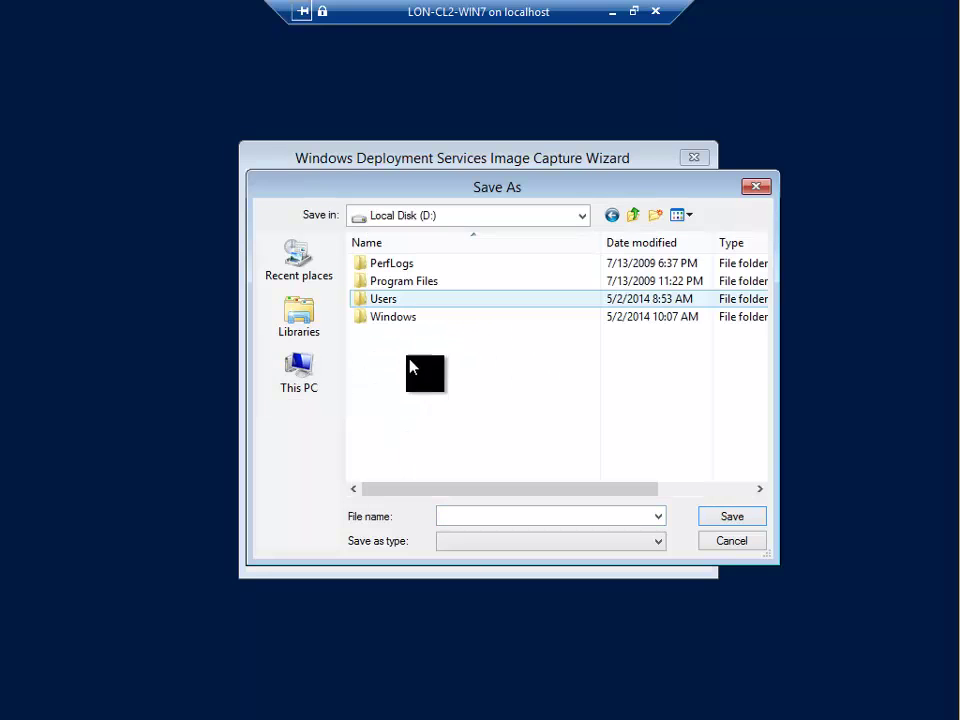
left_click(755, 189)
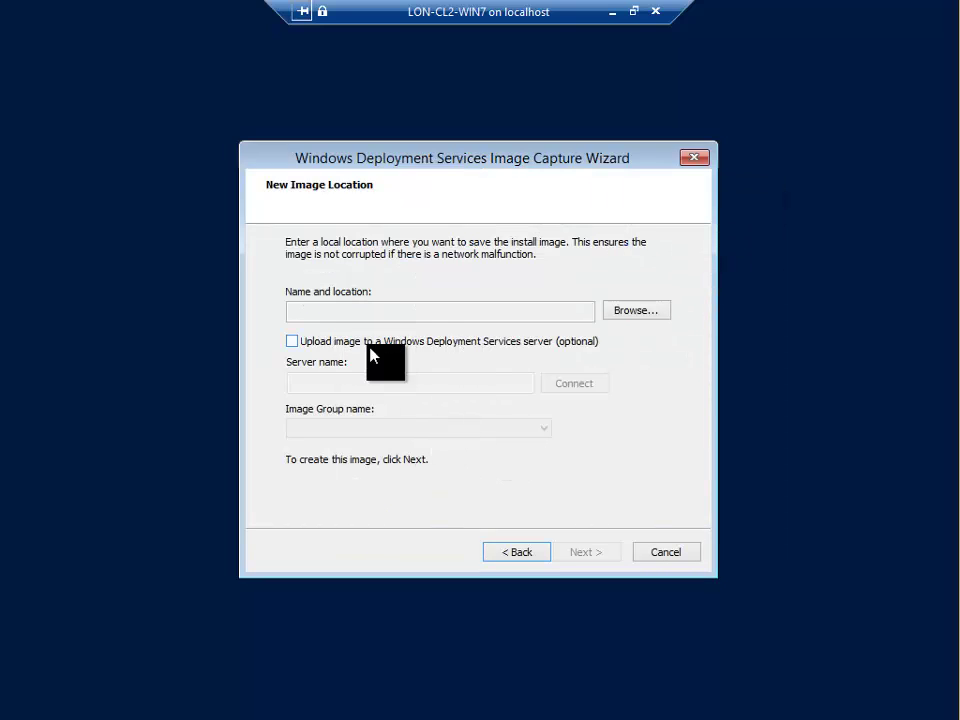
- Minimize the LON-CL2-WIN7 session and show the previews of the open virtual machine connections on the host
left_click(617, 13)
mouse_move(316, 707)
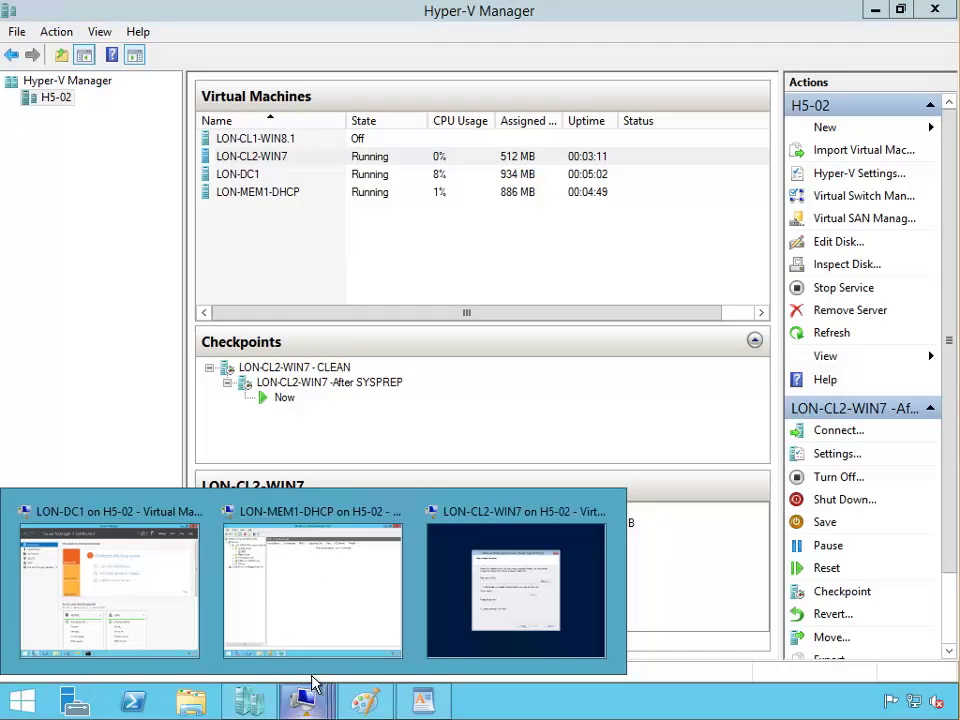